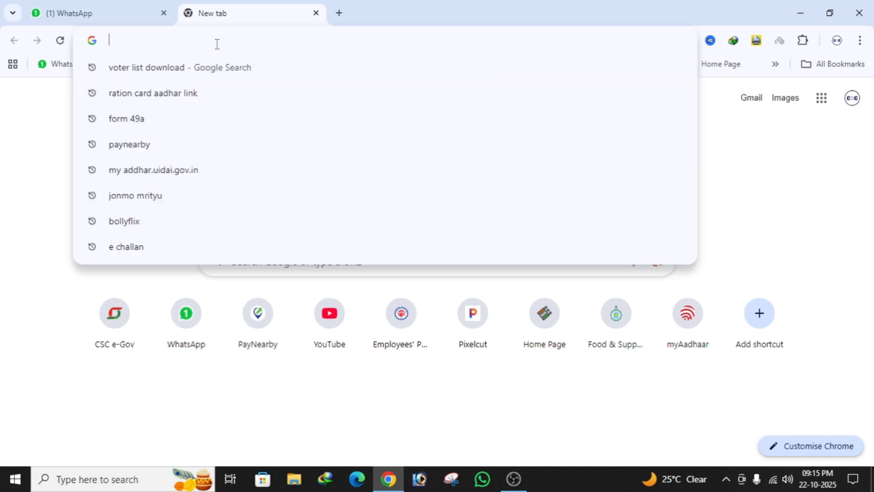
# Open the CSC Digital Seva portal and sign in with the saved credentials, entering the captcha code.
pyautogui.write('CSC')
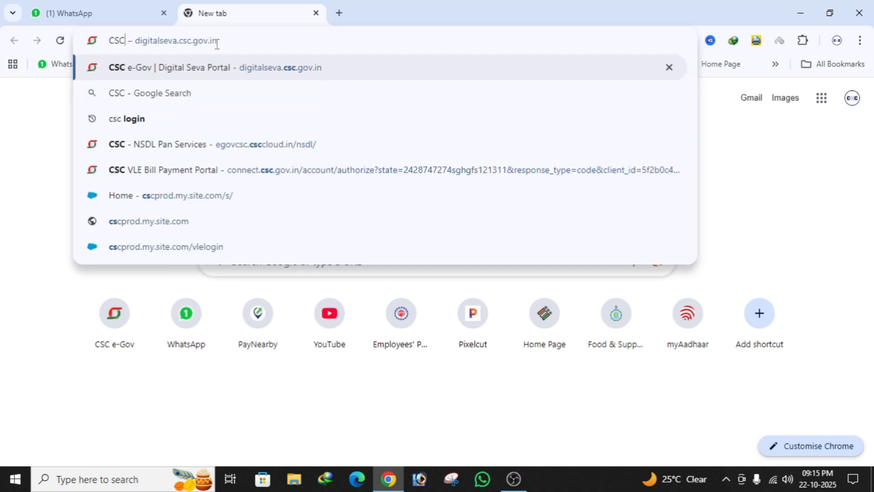
pyautogui.click(223, 78)
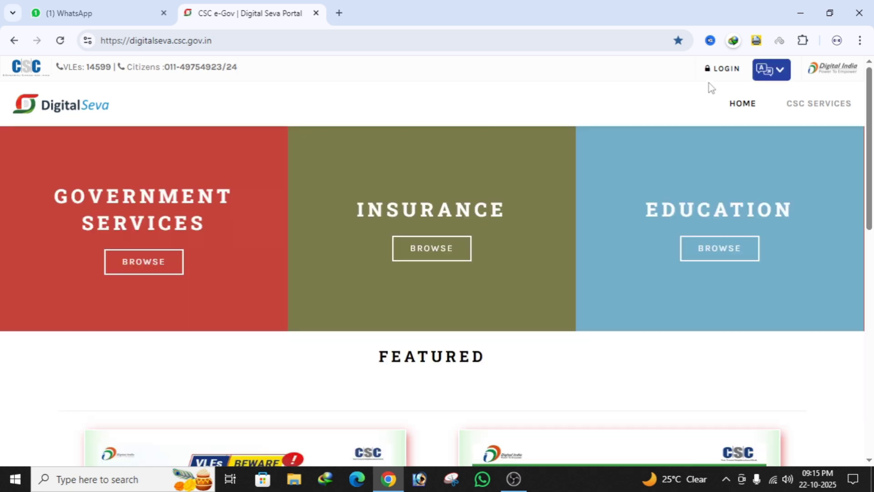
pyautogui.click(719, 70)
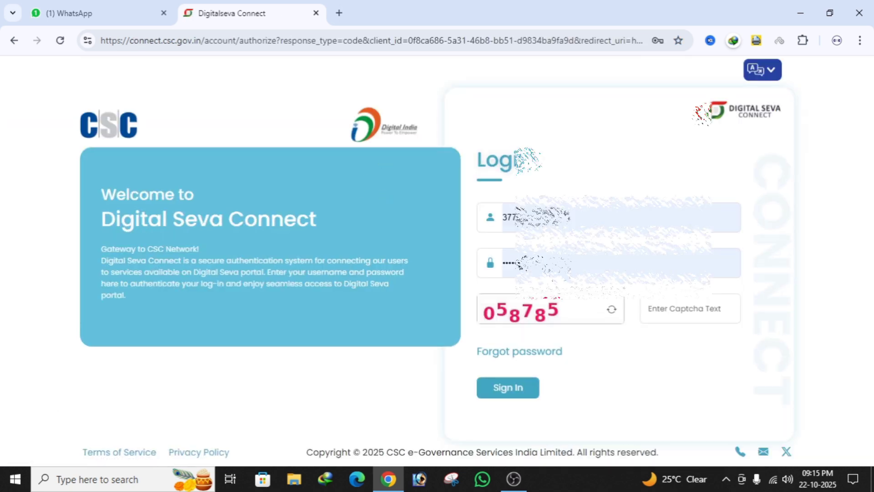
pyautogui.click(674, 308)
pyautogui.write('058785')
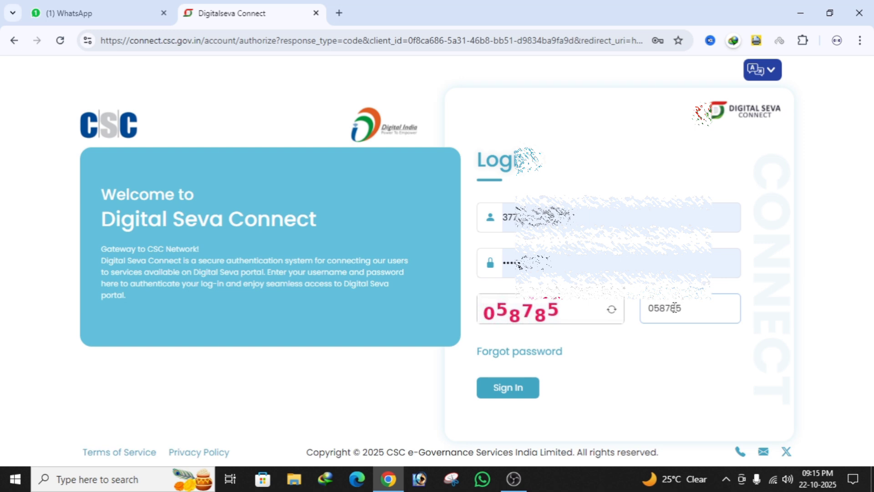
pyautogui.click(506, 388)
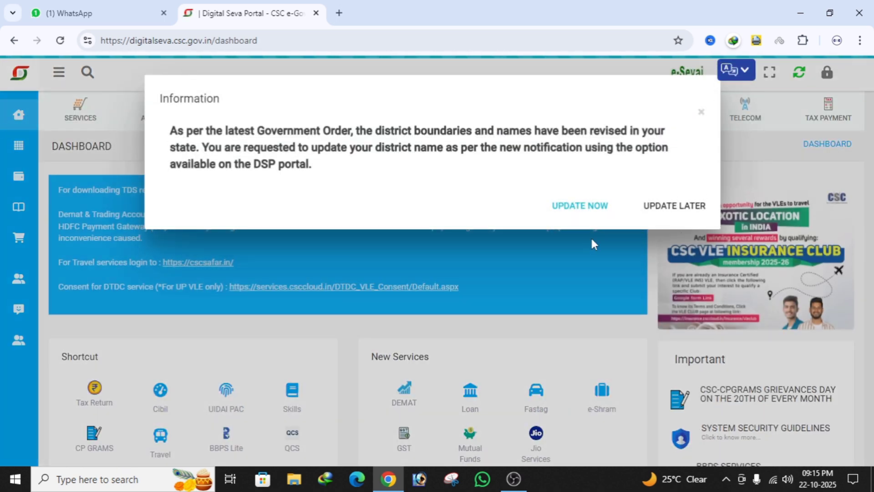
# Postpone the district update, search the services for NSDL, and open NSDL PAN Services with the Digital Seva Connect login.
pyautogui.click(660, 213)
pyautogui.click(87, 72)
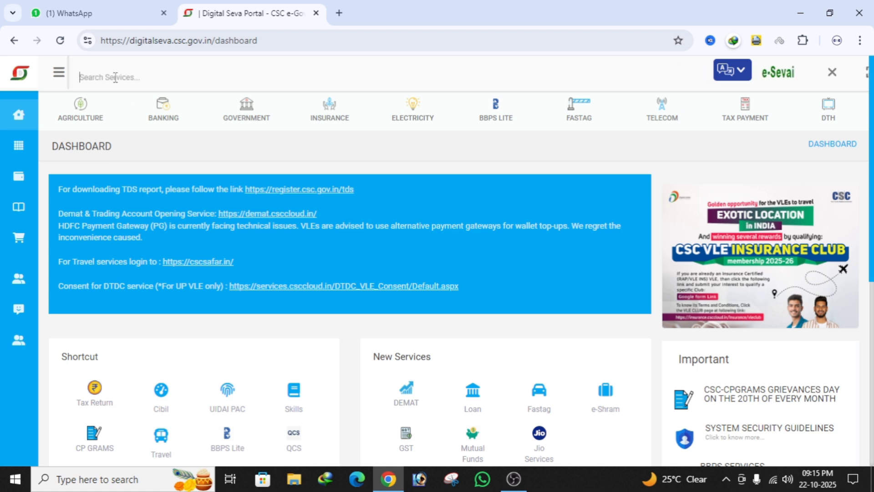
pyautogui.write('NSDL')
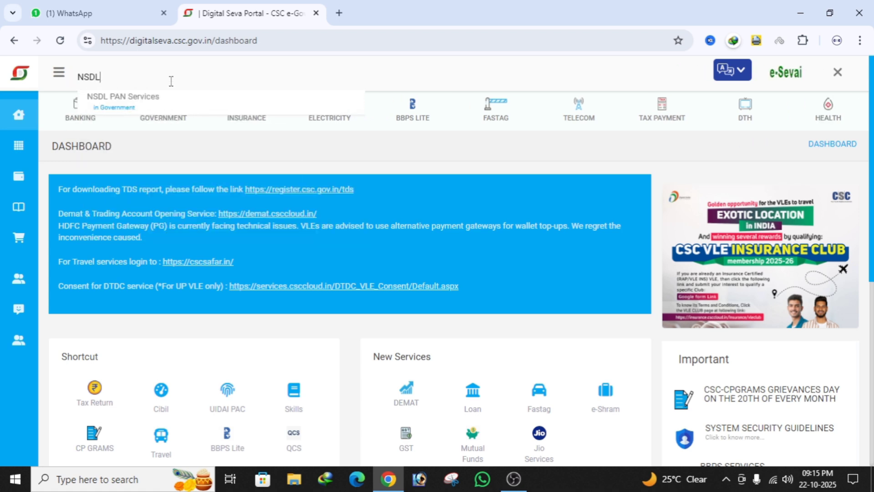
pyautogui.click(171, 106)
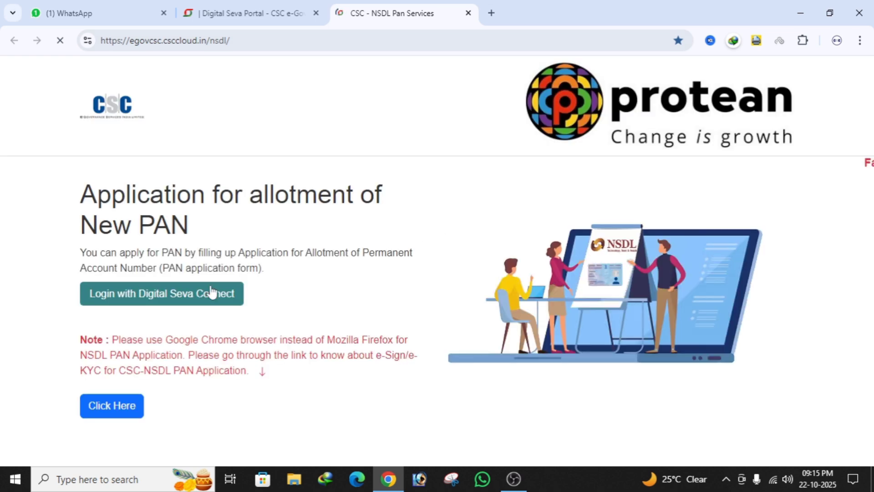
pyautogui.click(187, 304)
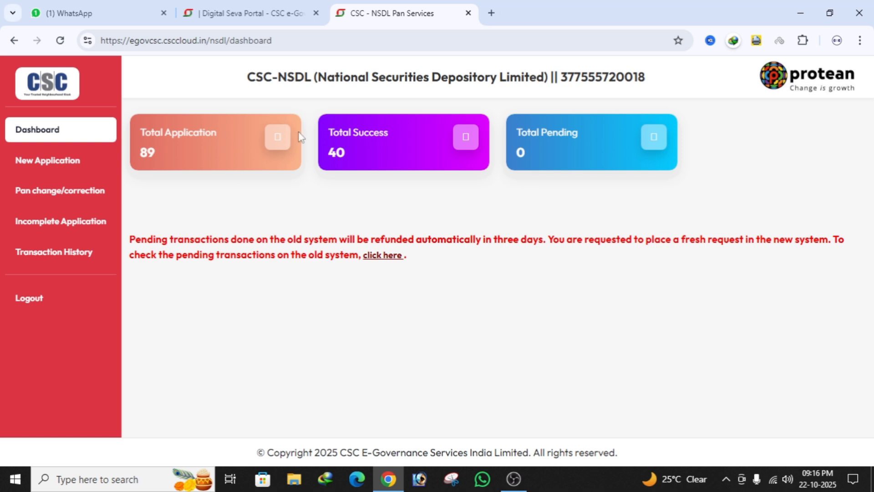
# Start a new Scan Based (e-Sign) PAN application: PAN - Indian Citizen (Form 49A), category INDIVIDUAL, type Physical PAN Card/E -PAN Card.
pyautogui.click(54, 167)
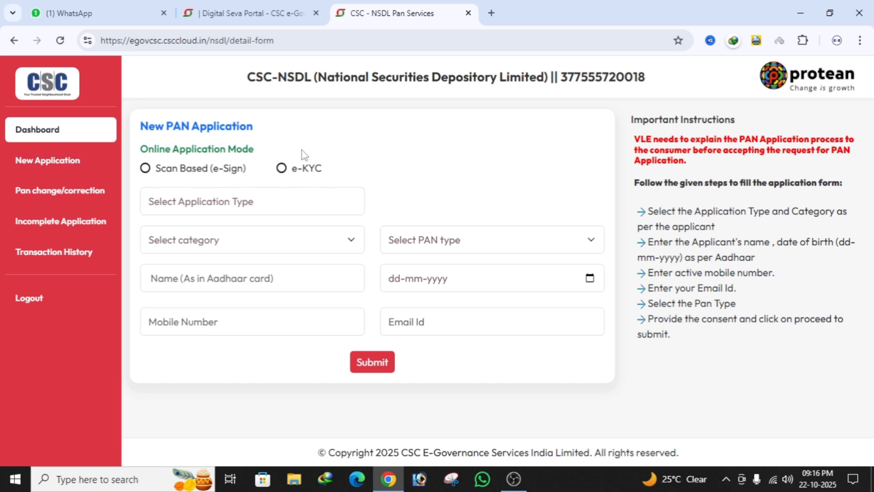
pyautogui.click(146, 168)
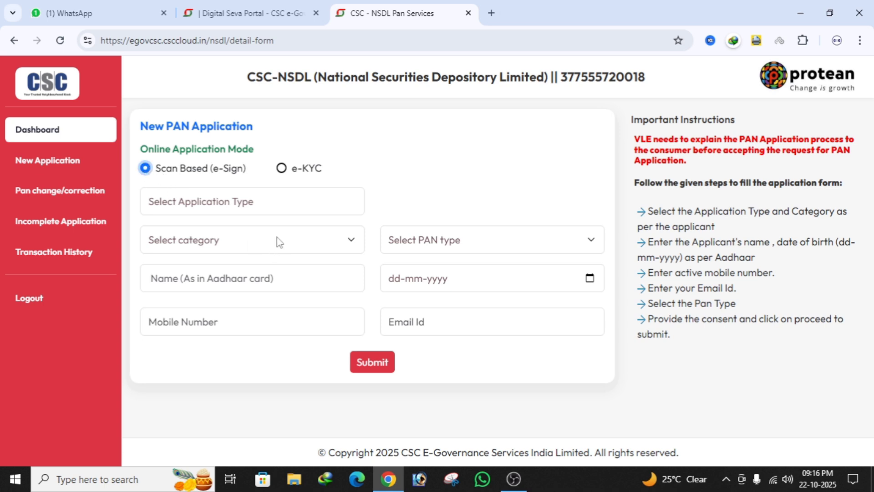
pyautogui.click(240, 204)
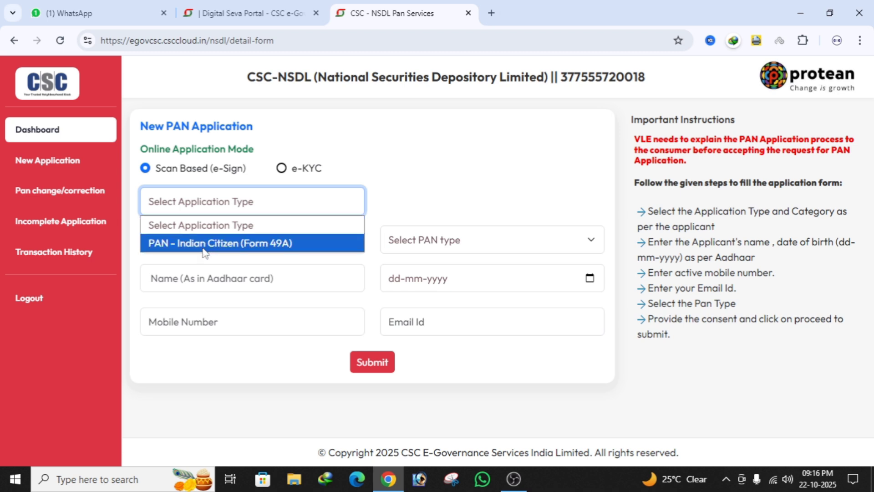
pyautogui.click(218, 246)
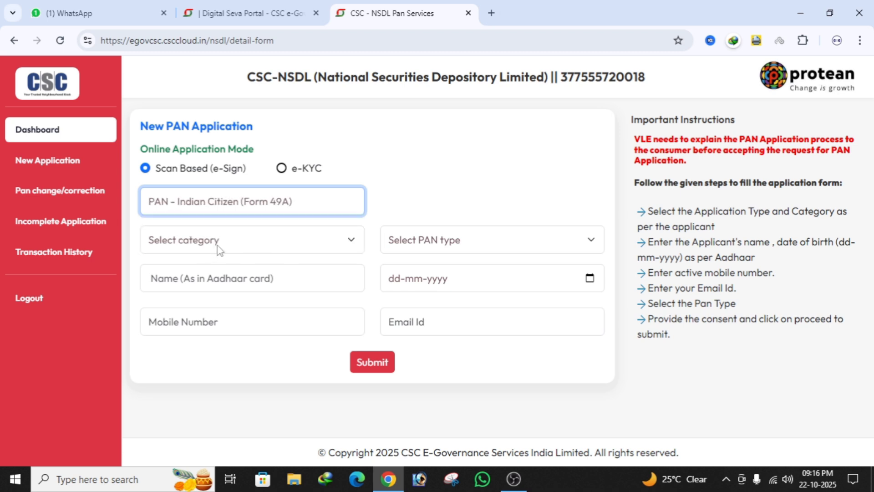
pyautogui.click(218, 249)
pyautogui.click(180, 276)
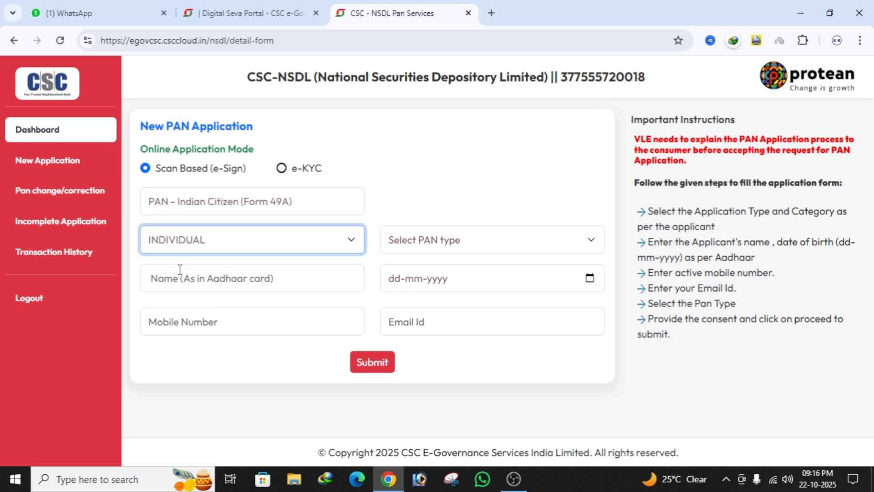
pyautogui.click(403, 235)
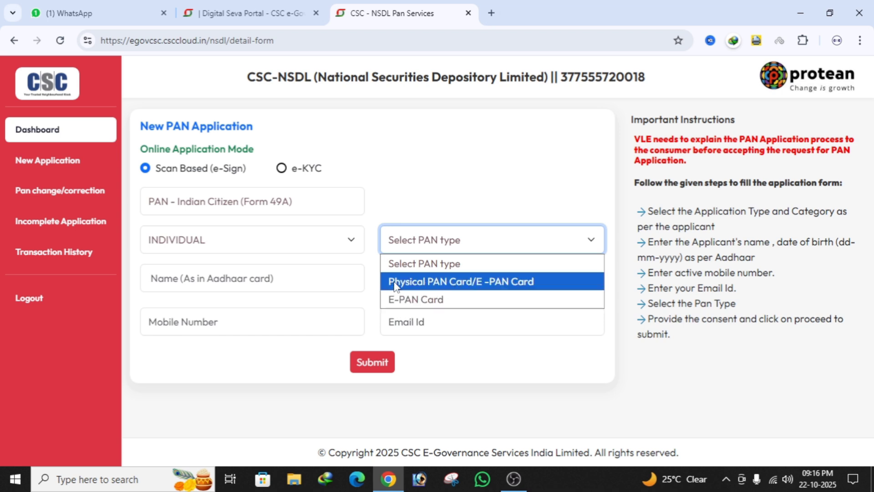
pyautogui.click(527, 284)
# Fill in the applicant's name as in Aadhaar, date of birth, mobile number and email, and submit the new PAN application.
pyautogui.click(262, 276)
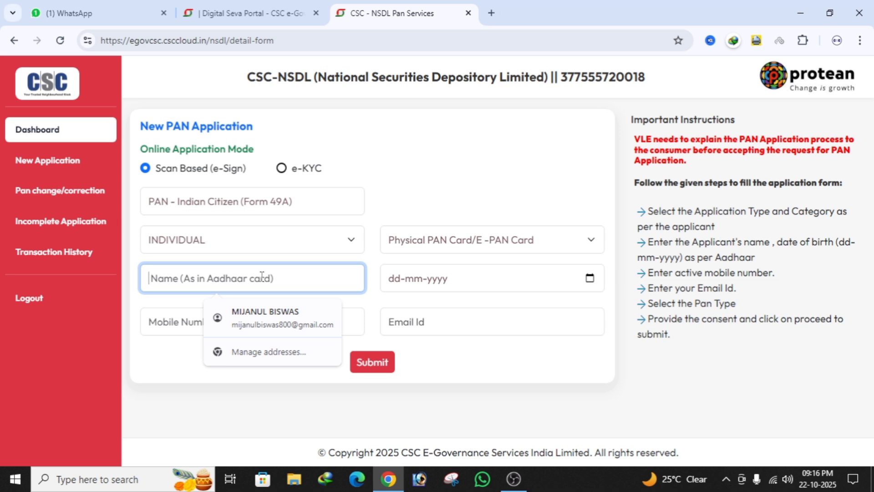
pyautogui.press('Tab')
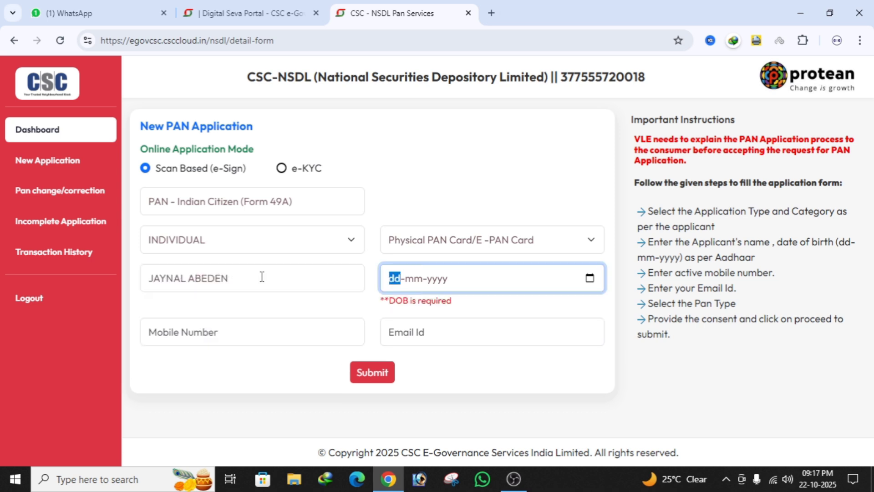
pyautogui.click(252, 319)
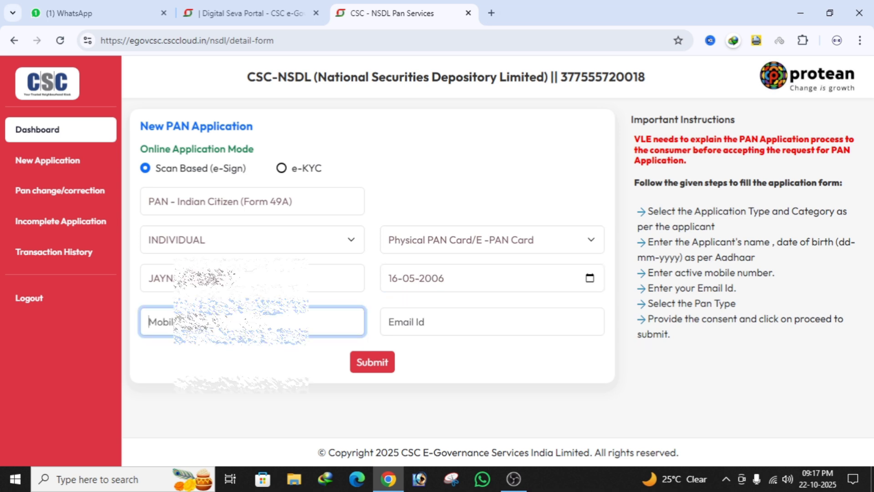
pyautogui.click(465, 334)
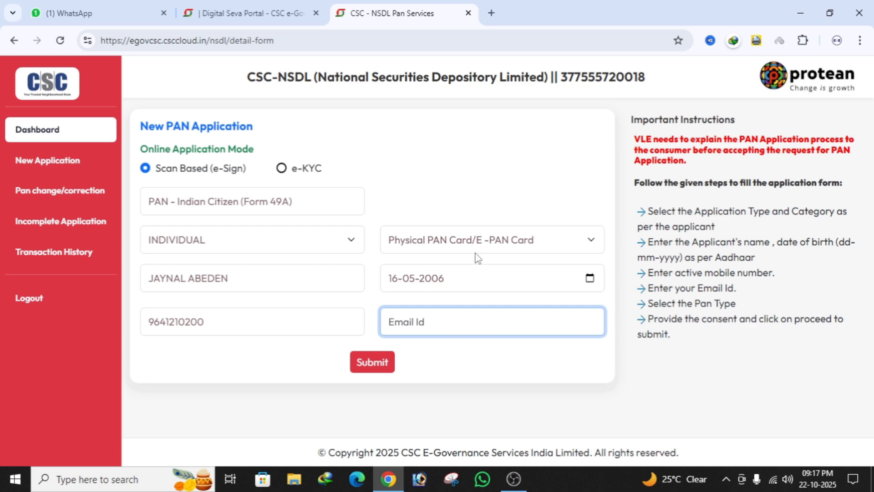
pyautogui.rightClick(404, 321)
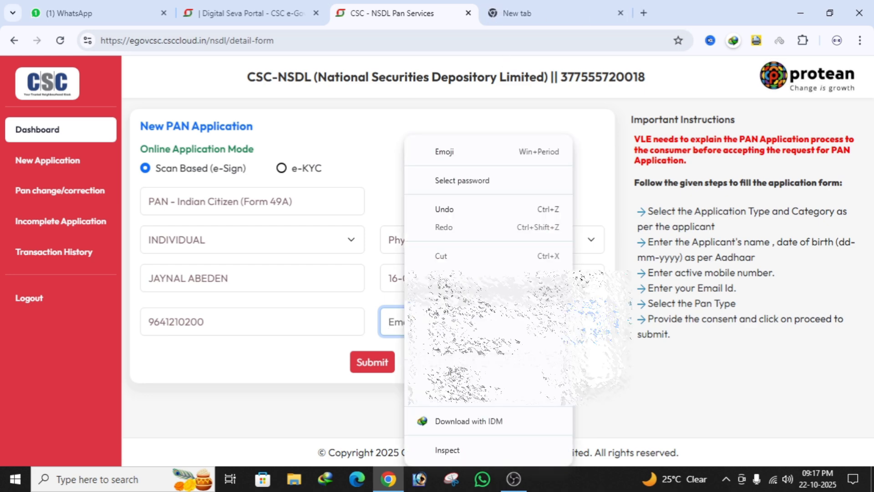
pyautogui.click(437, 293)
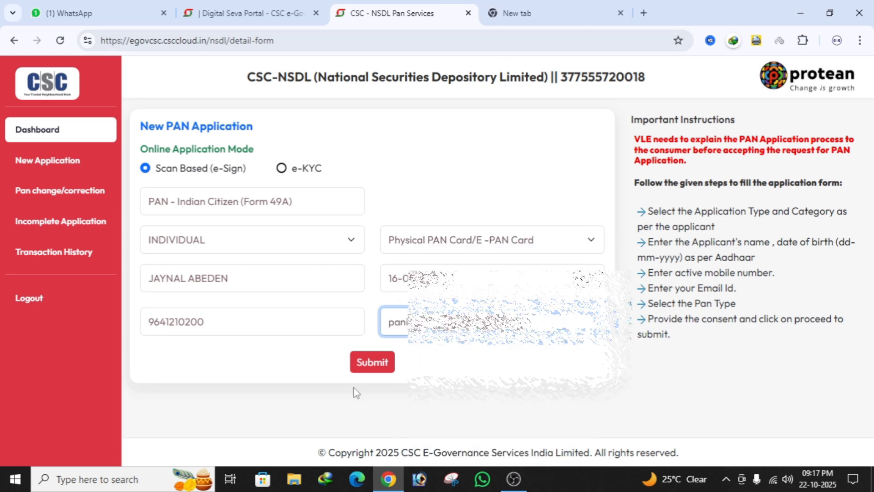
pyautogui.click(373, 369)
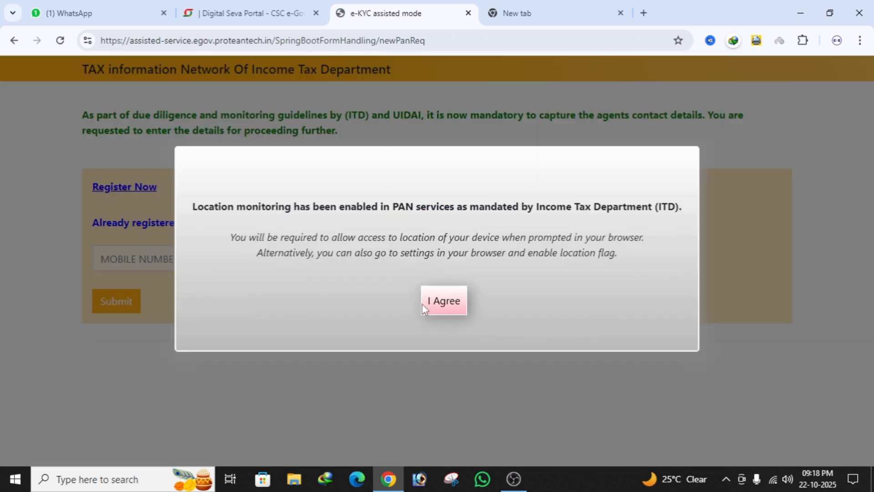
# Log in as the registered agent with the mobile number and submit the OTP verification code.
pyautogui.click(423, 304)
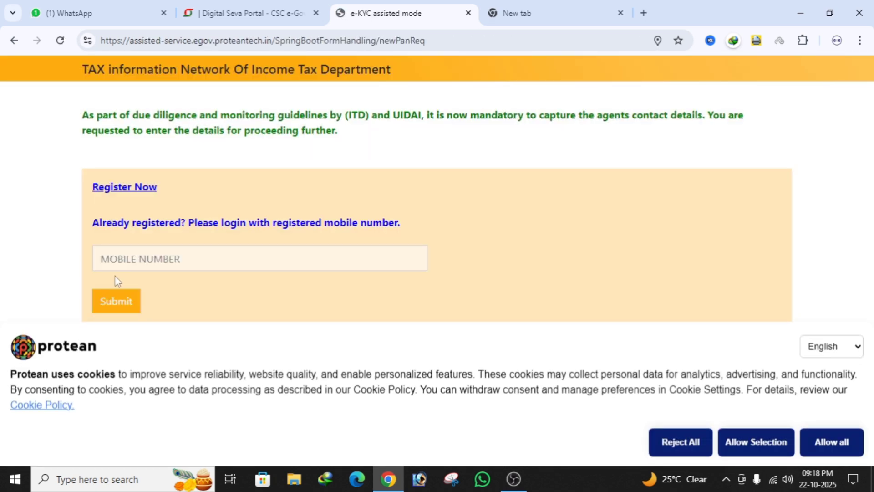
pyautogui.click(119, 266)
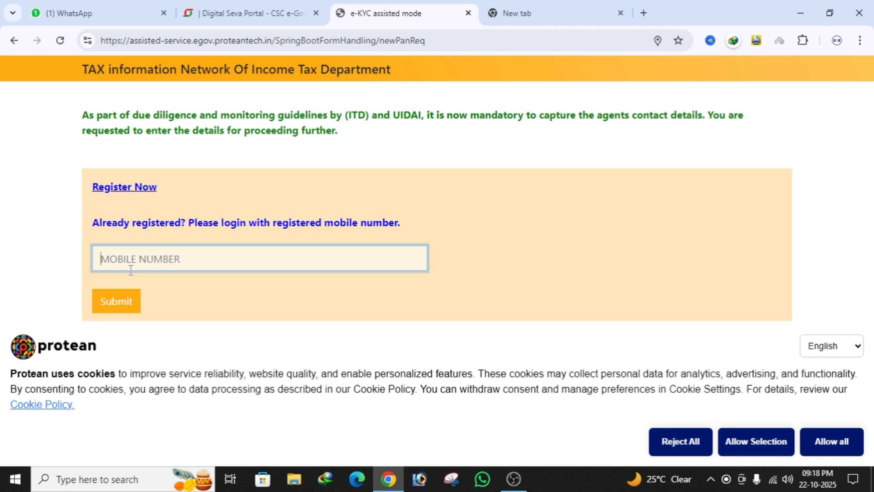
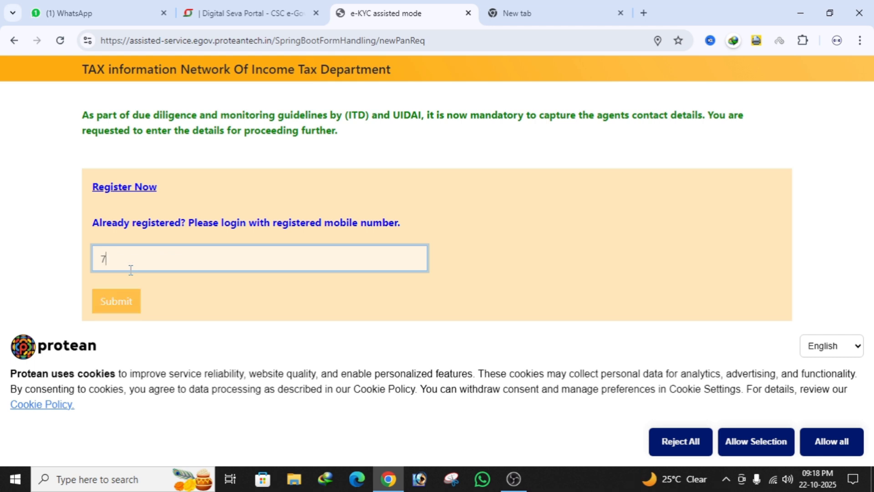
pyautogui.click(115, 303)
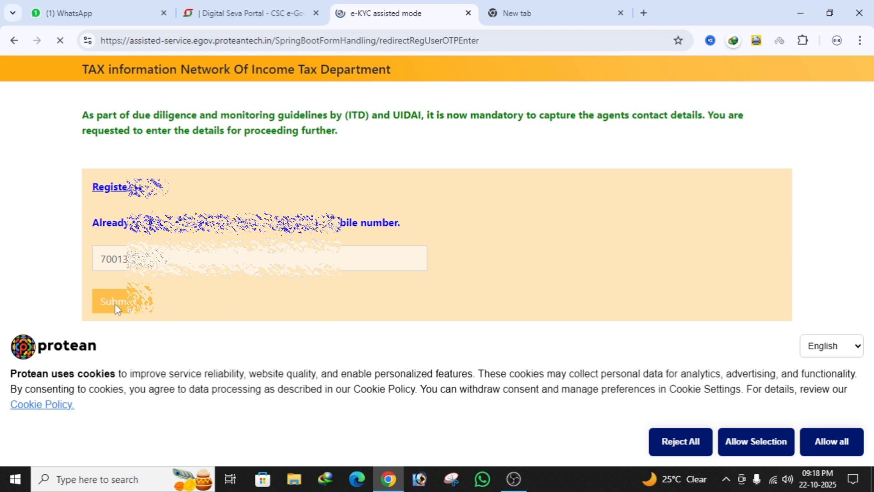
pyautogui.click(152, 131)
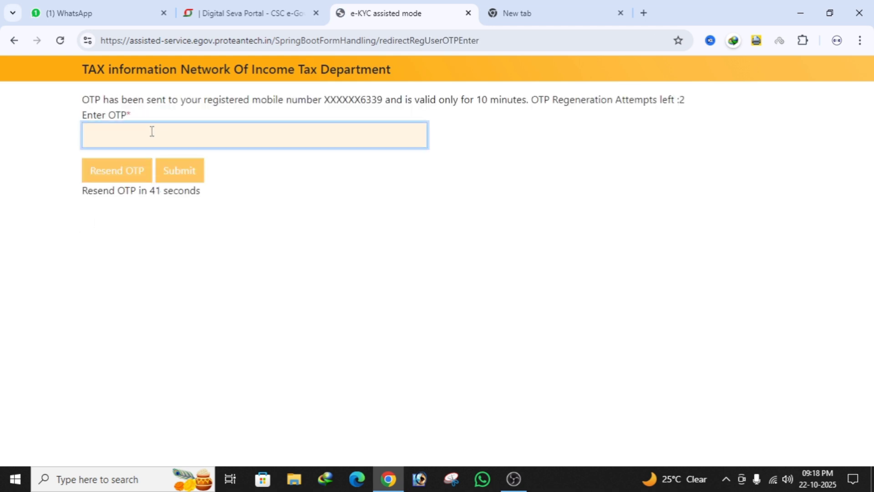
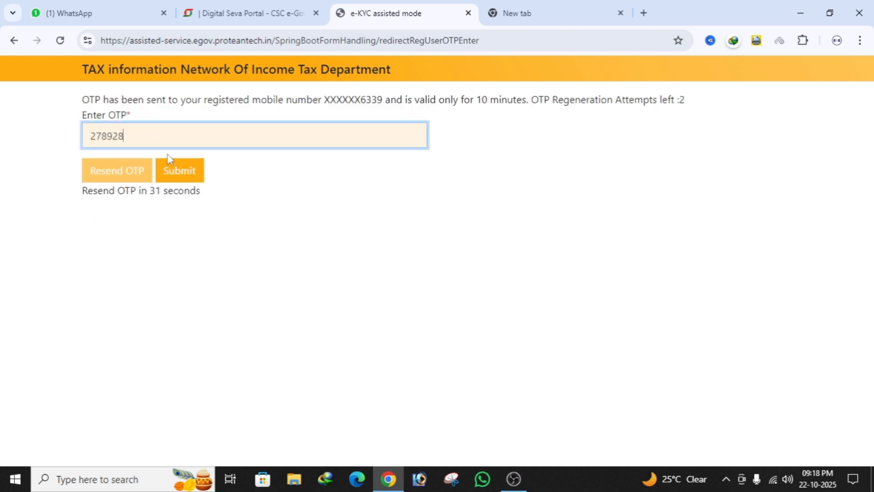
pyautogui.click(168, 169)
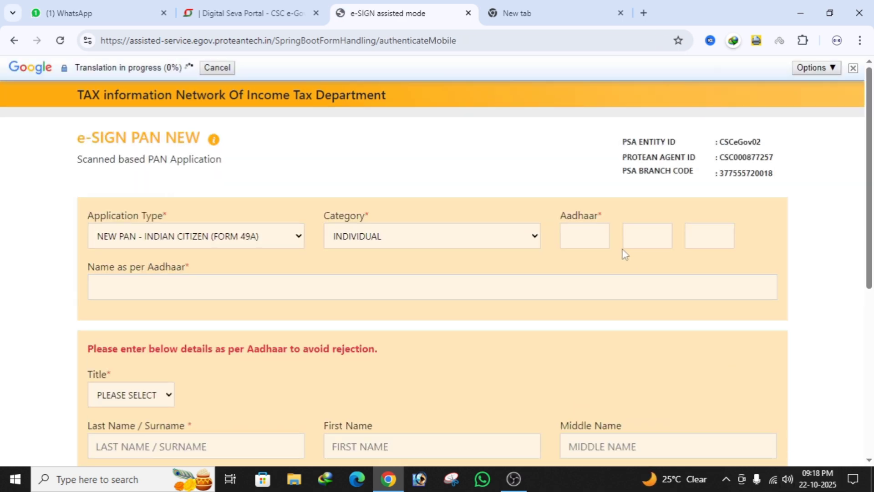
# Enter the applicant's Aadhaar number and name as per Aadhaar in the e-SIGN PAN form.
pyautogui.click(602, 238)
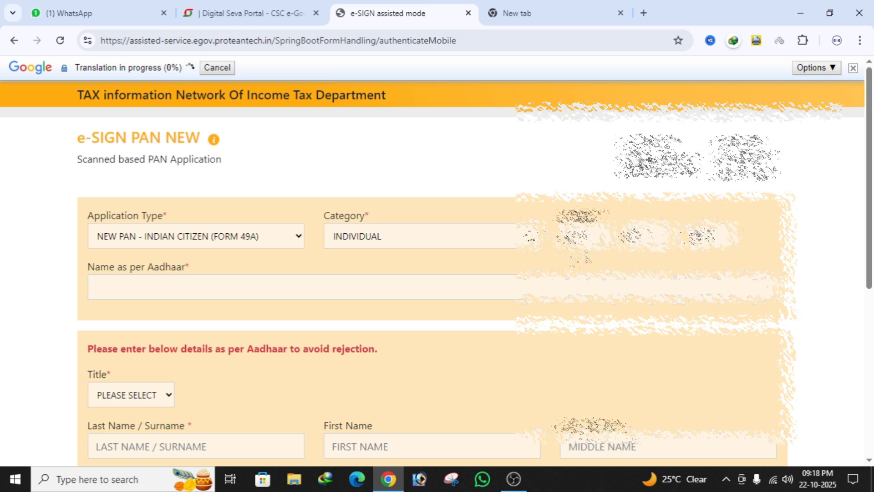
pyautogui.click(195, 291)
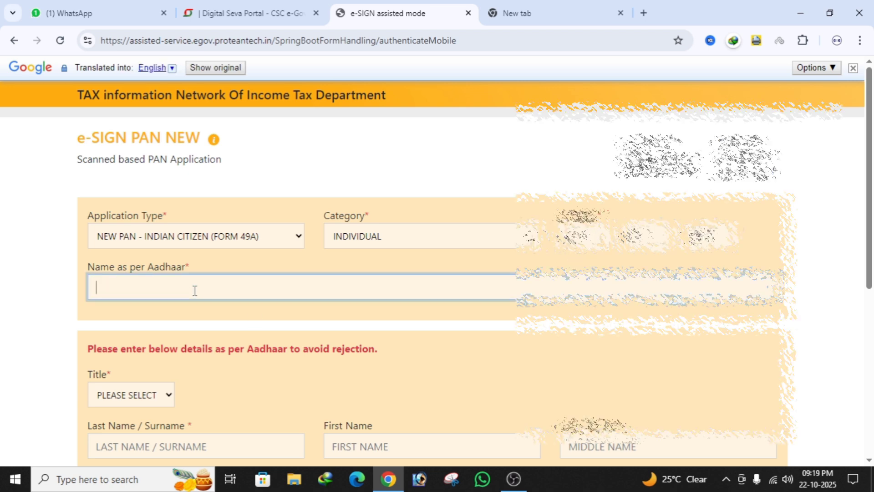
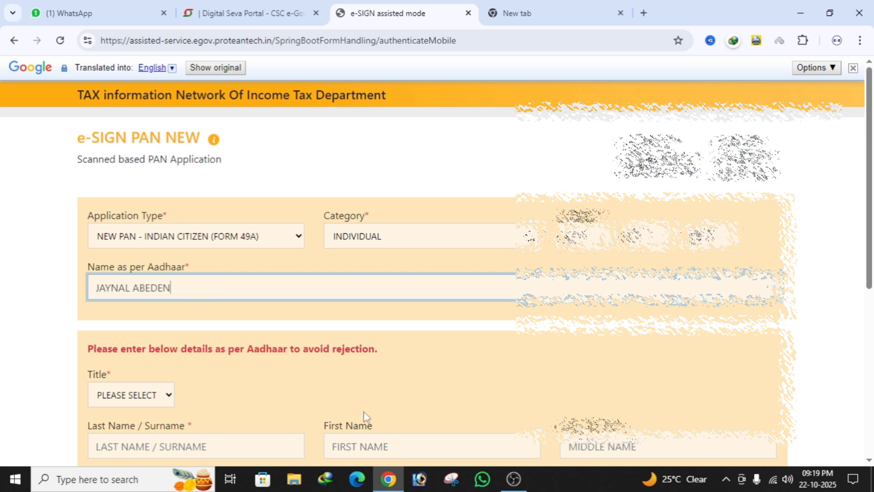
# Set the applicant's title to SHRI, enter the last name and first name, and set the gender to MALE.
pyautogui.scroll(-3, 380, 435)
pyautogui.click(130, 268)
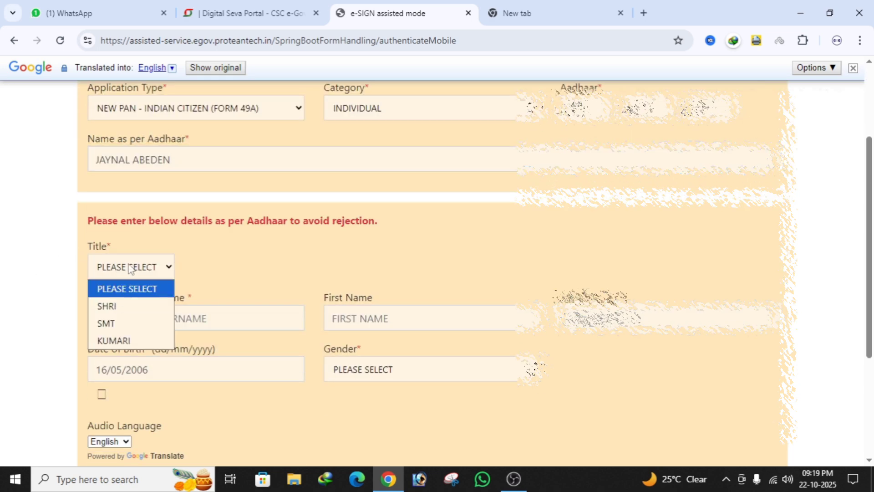
pyautogui.click(134, 307)
pyautogui.click(146, 316)
pyautogui.scroll(-2, 202, 312)
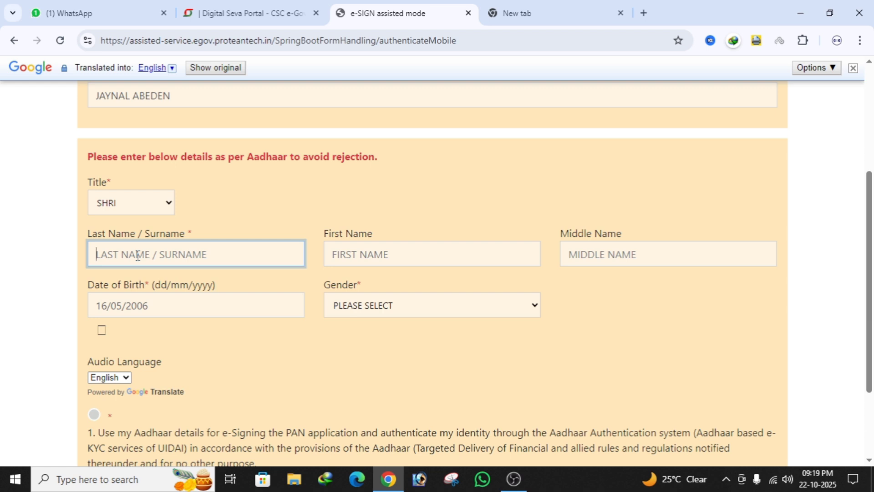
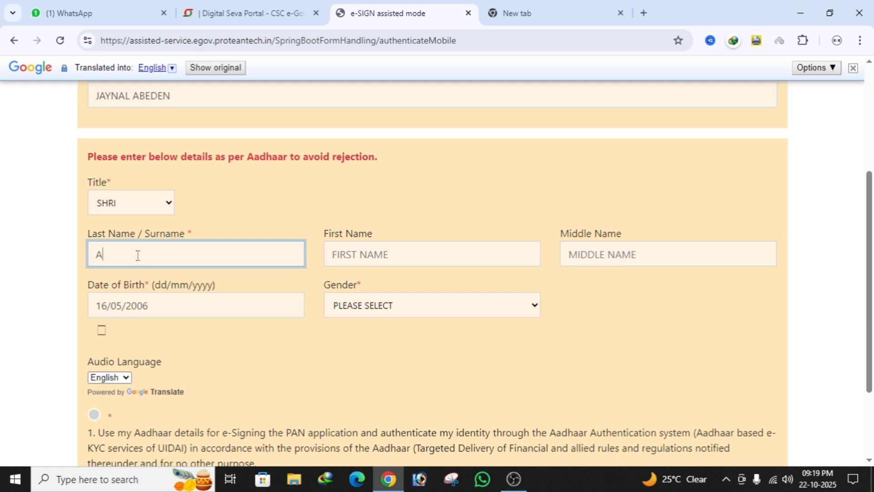
pyautogui.click(376, 257)
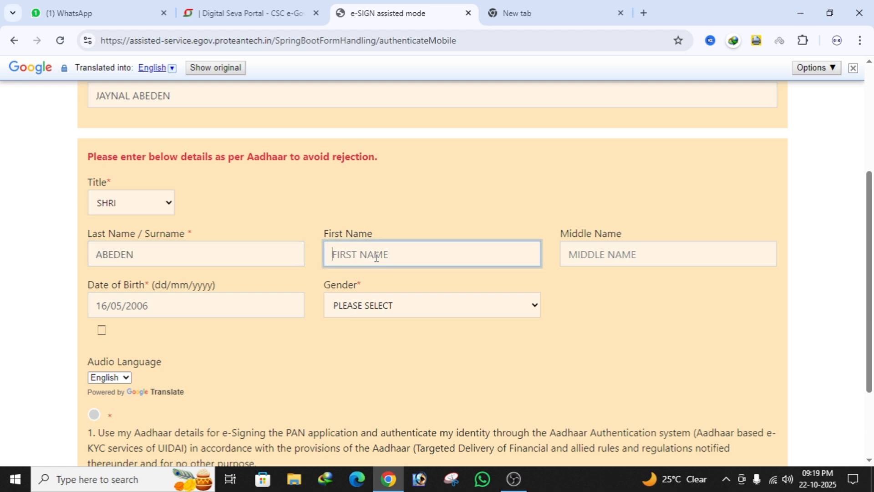
pyautogui.click(379, 312)
pyautogui.click(391, 349)
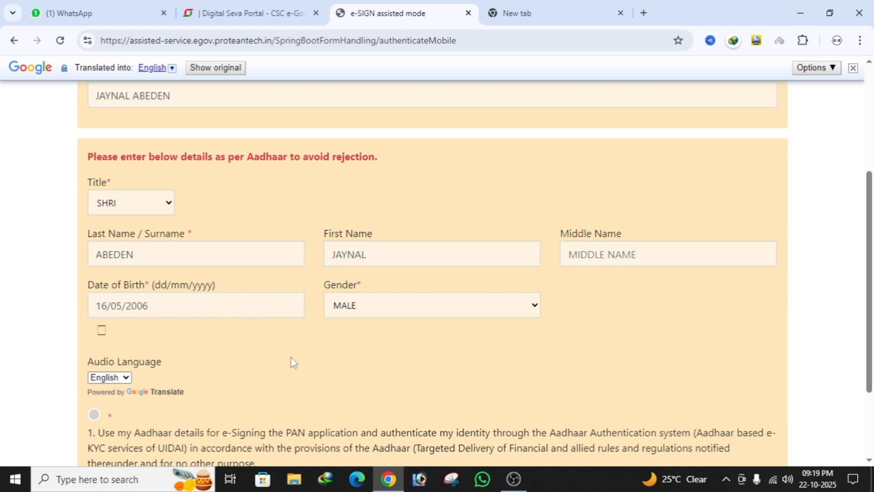
# Accept the Aadhaar e-Signing and authentication consent and submit the e-SIGN details.
pyautogui.scroll(-3, 291, 361)
pyautogui.click(95, 300)
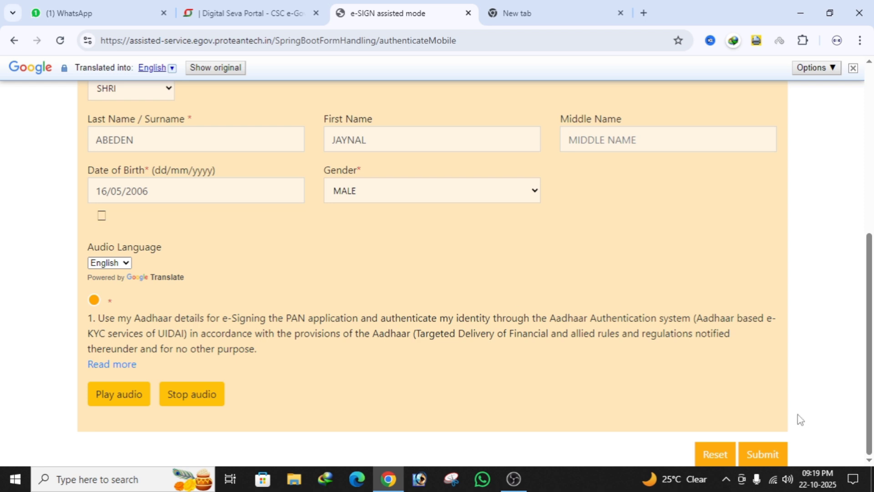
pyautogui.click(755, 454)
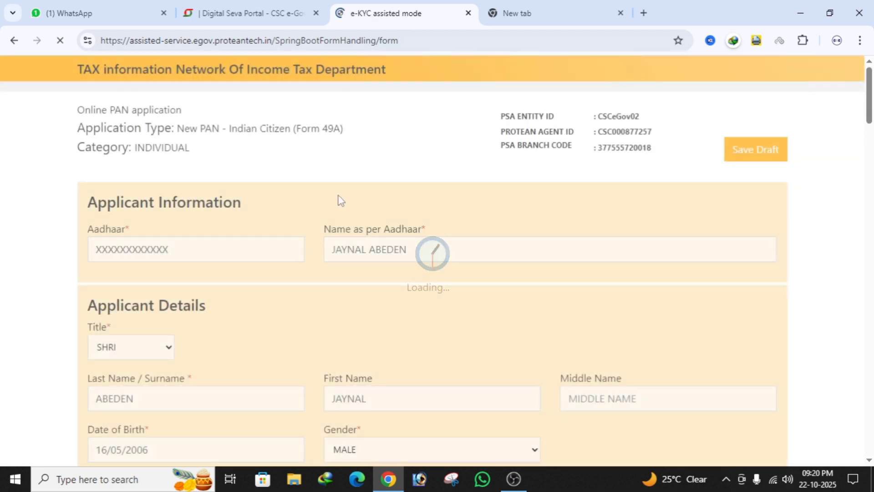
# Review the prefilled applicant details without changes and continue to the Parents Details section.
pyautogui.scroll(-3, 208, 318)
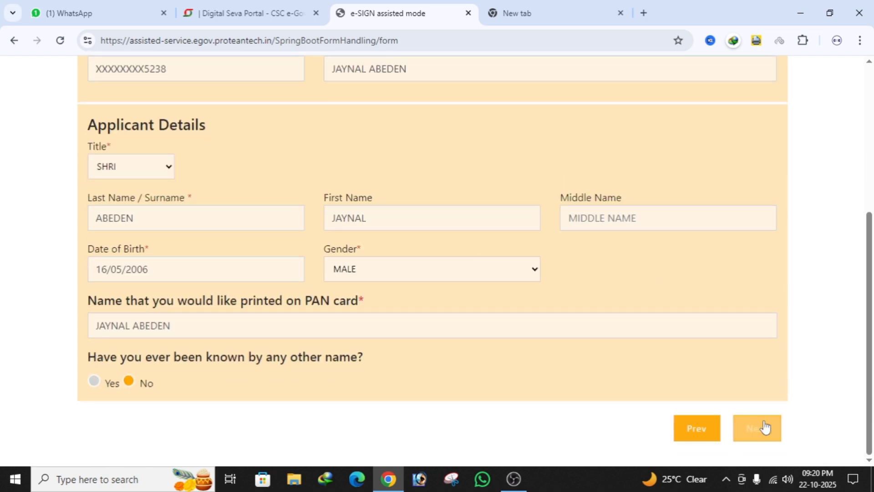
pyautogui.click(764, 427)
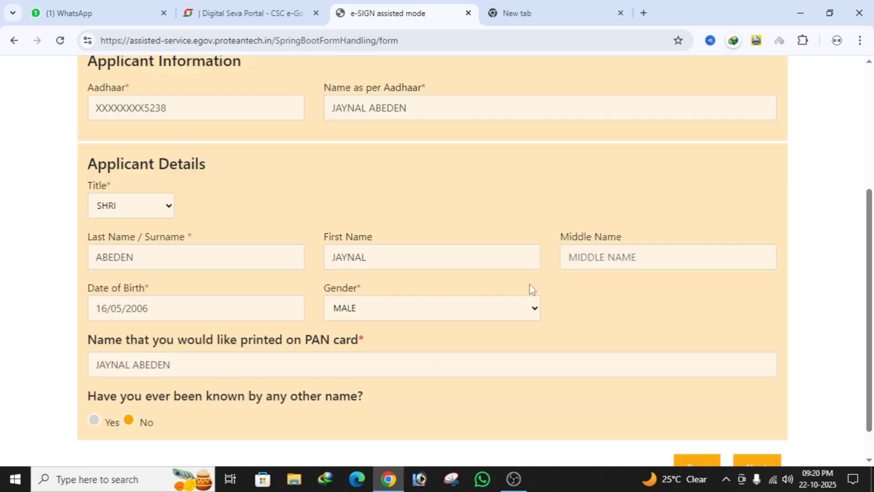
pyautogui.scroll(-5, 488, 286)
pyautogui.click(765, 424)
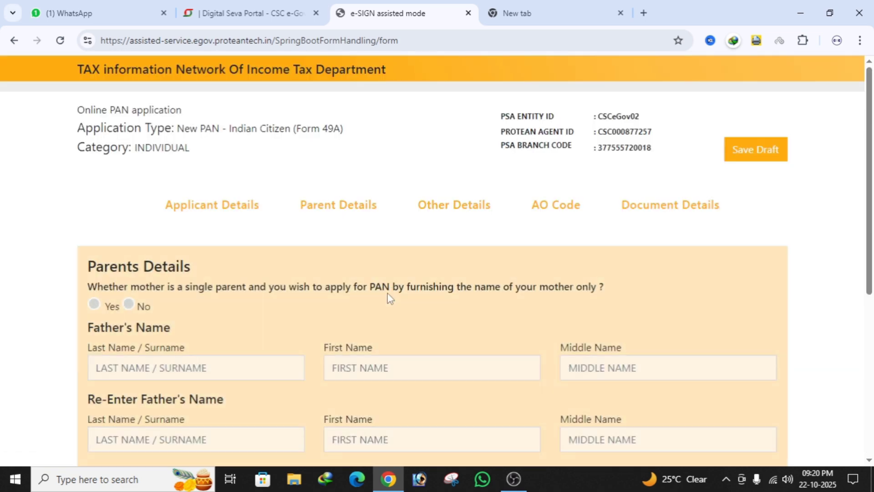
# Answer No to the single-parent mother question and enter the father's last, first and middle names.
pyautogui.scroll(-4, 388, 296)
pyautogui.click(128, 112)
pyautogui.click(141, 169)
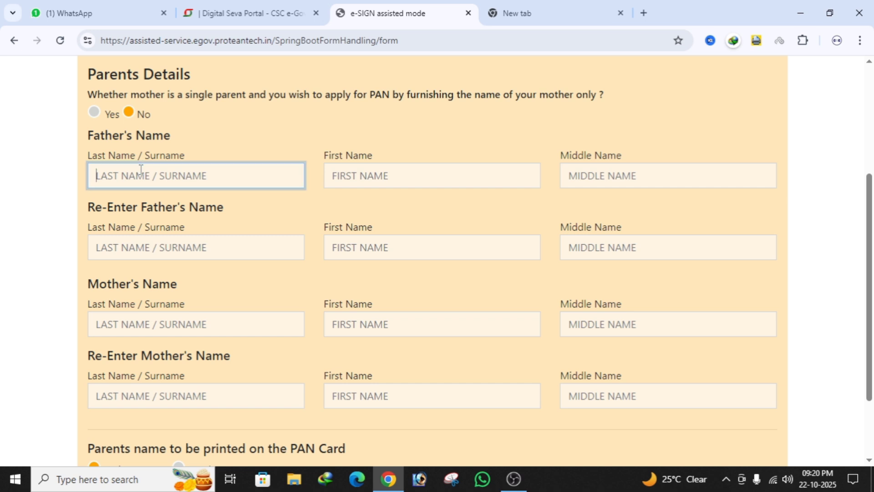
pyautogui.click(362, 176)
pyautogui.click(566, 173)
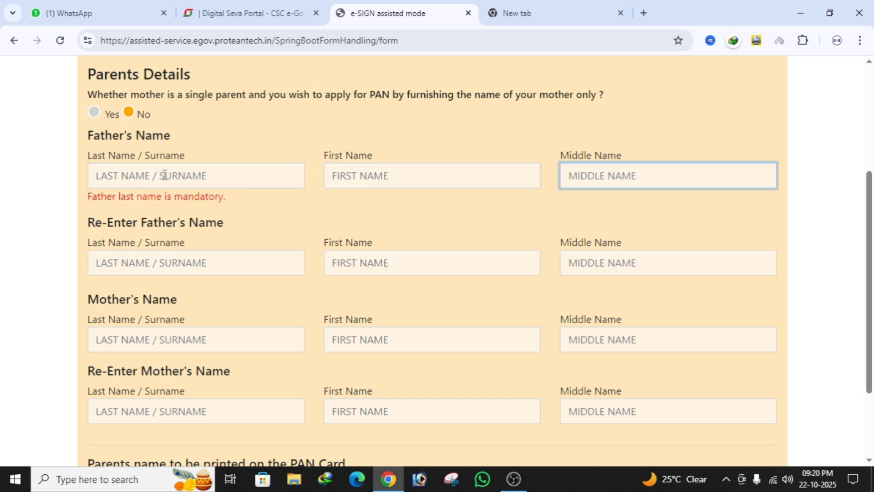
pyautogui.click(165, 175)
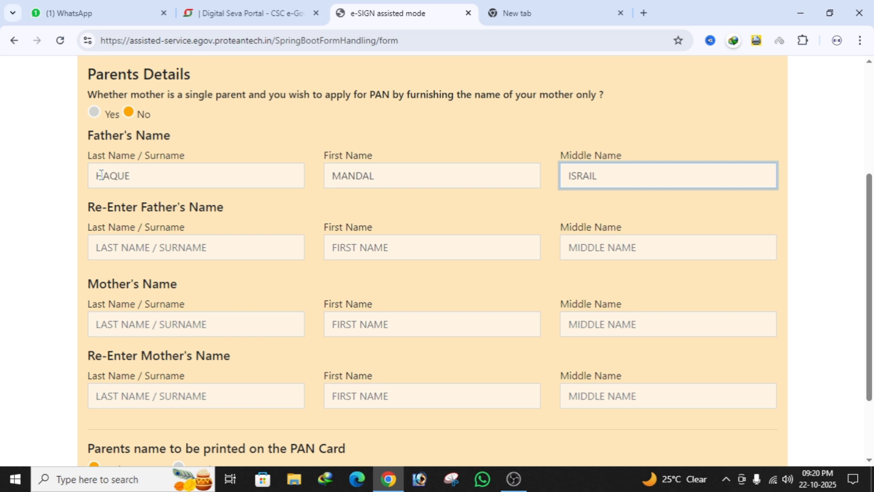
pyautogui.click(97, 175)
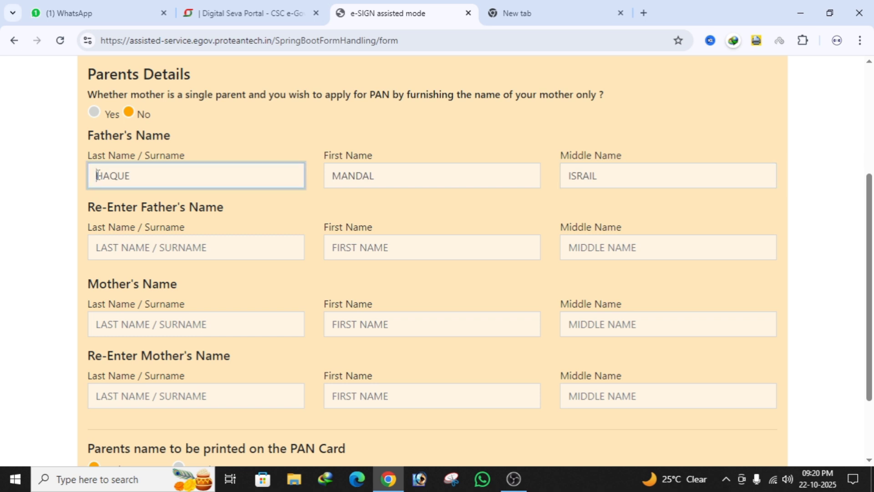
pyautogui.moveTo(97, 175); pyautogui.dragTo(164, 177)
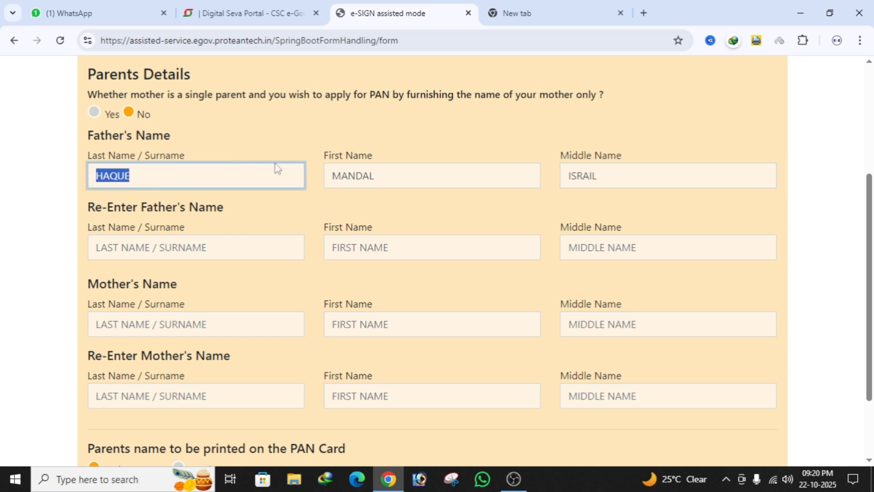
pyautogui.click(329, 174)
pyautogui.click(623, 179)
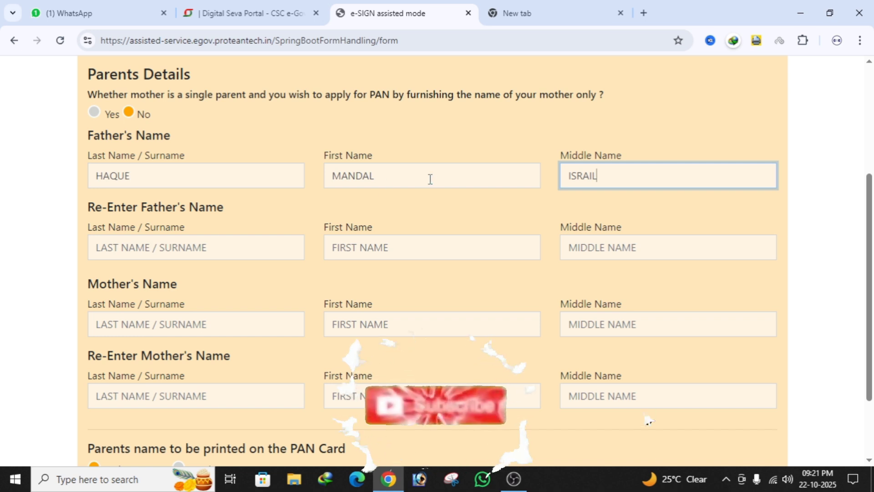
pyautogui.click(486, 185)
pyautogui.click(592, 181)
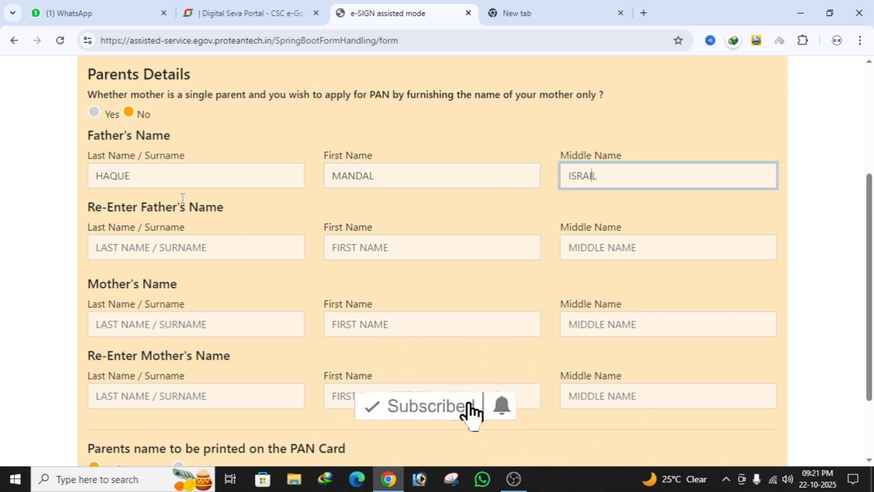
pyautogui.click(14, 194)
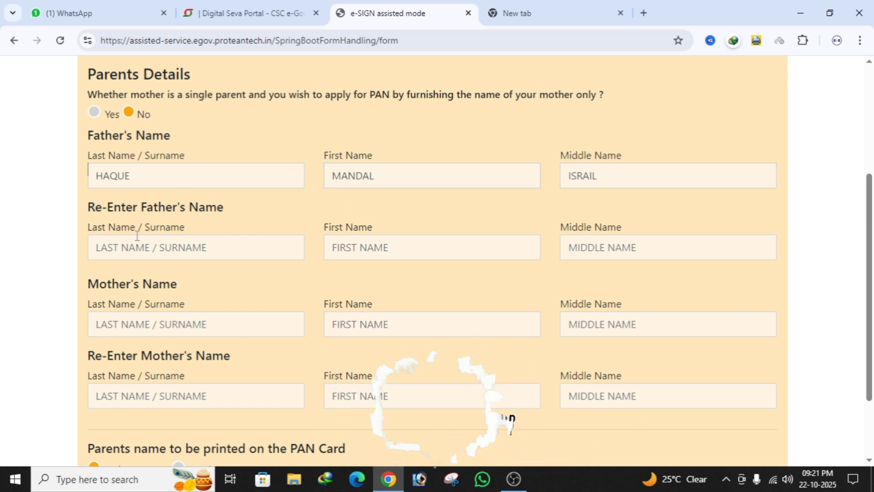
# Re-enter the father's last, first and middle names, leave the mother's name blank, and continue to Other Details.
pyautogui.click(131, 250)
pyautogui.write('HAQUE')
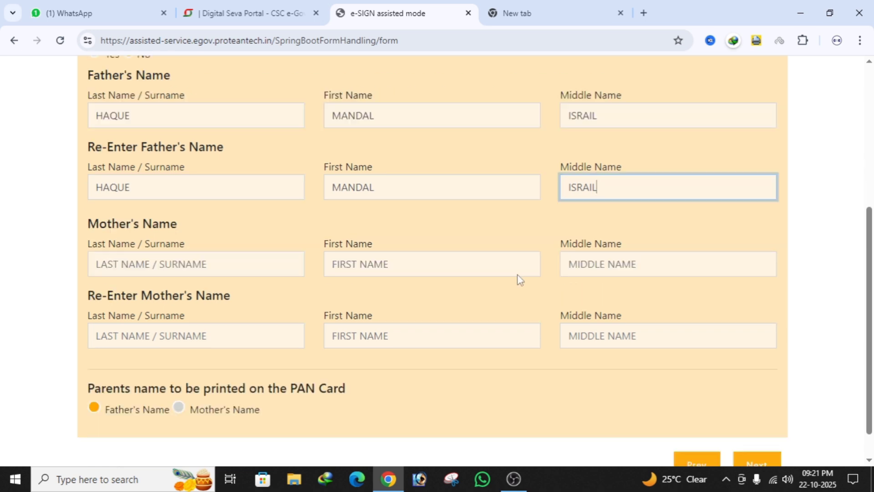
pyautogui.scroll(-2, 517, 279)
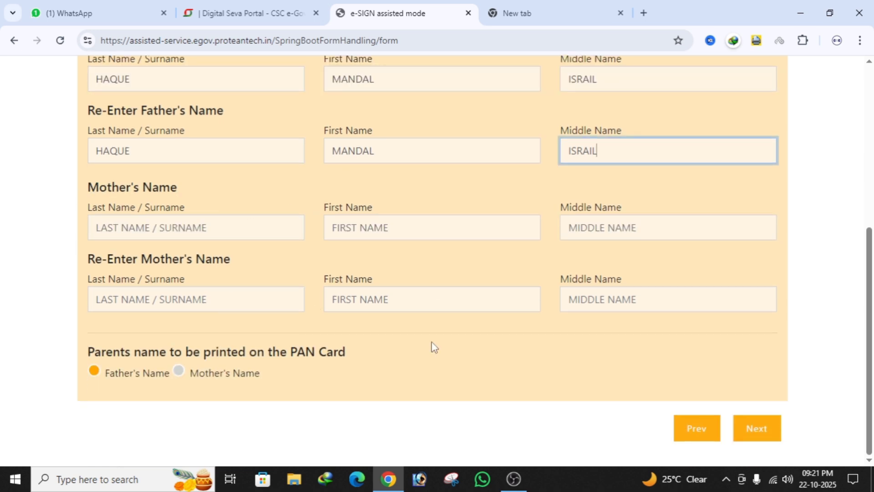
pyautogui.click(777, 430)
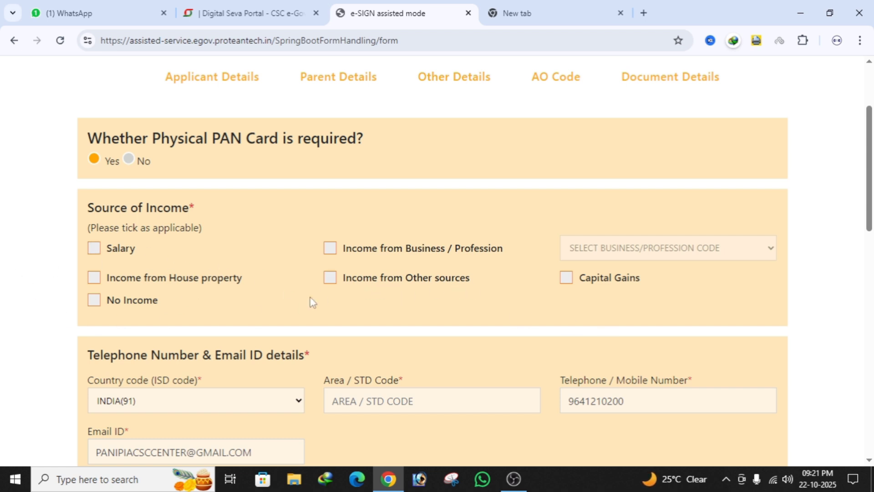
# Mark Income from Other sources as the source of income and set the address of communication to RESIDENCE.
pyautogui.click(331, 277)
pyautogui.scroll(-1, 388, 286)
pyautogui.scroll(-6, 387, 286)
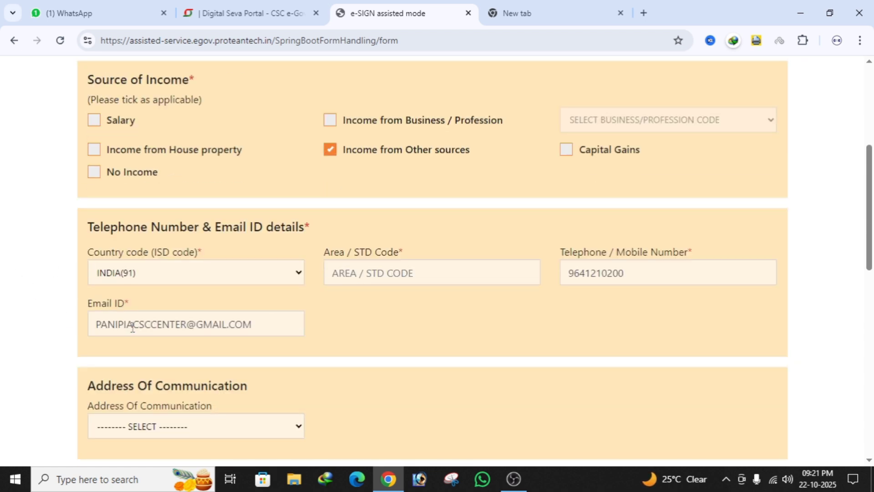
pyautogui.click(191, 236)
pyautogui.click(171, 276)
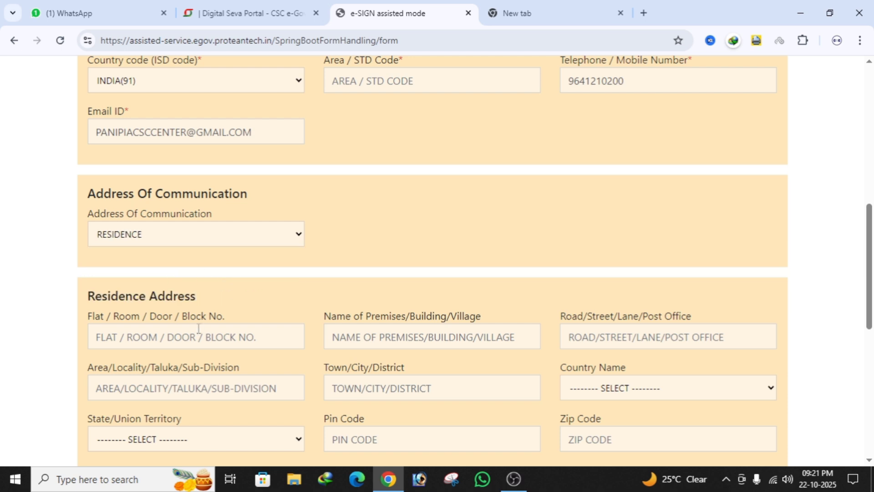
# Fill in the applicant's residence address fields for flat or block, village, and road or post office.
pyautogui.click(140, 336)
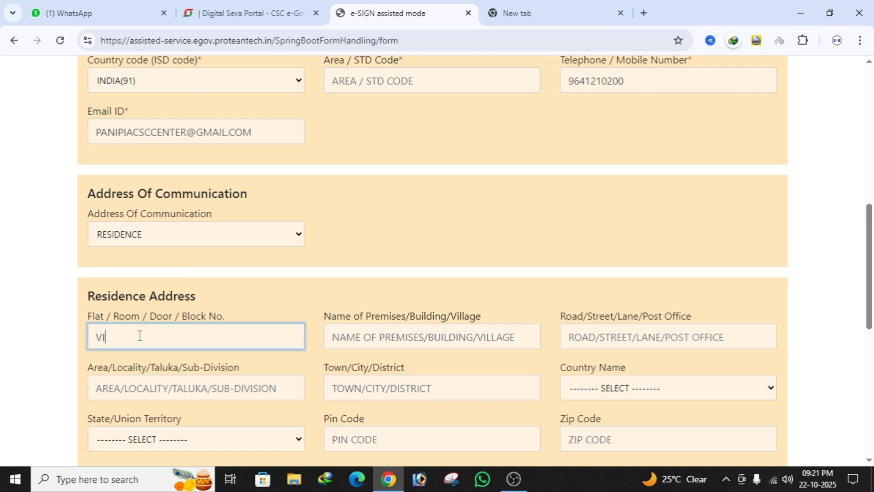
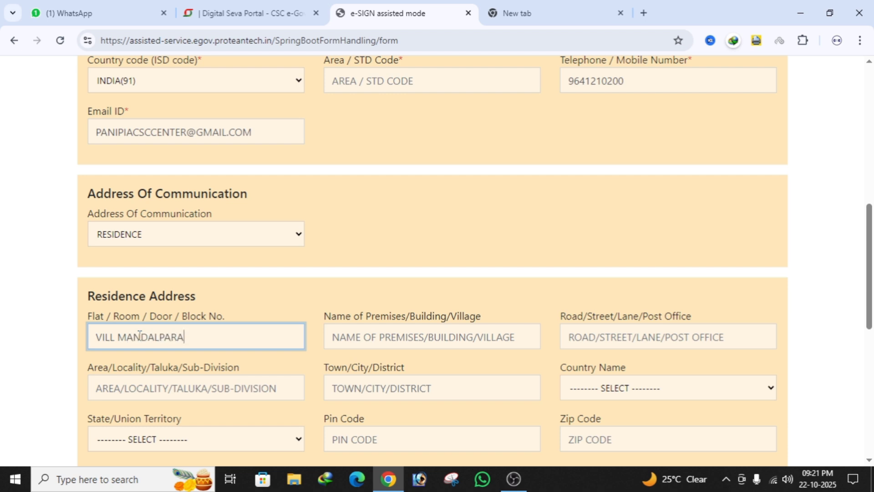
pyautogui.press('Tab')
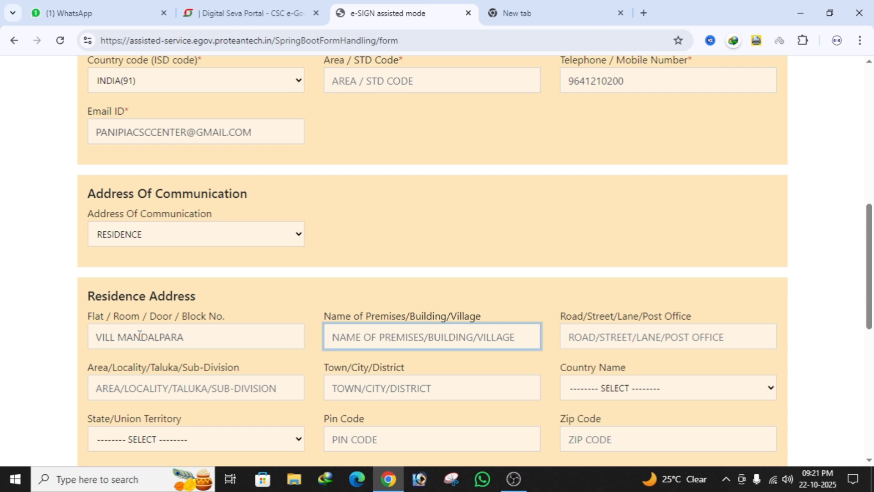
pyautogui.write('GODHANP')
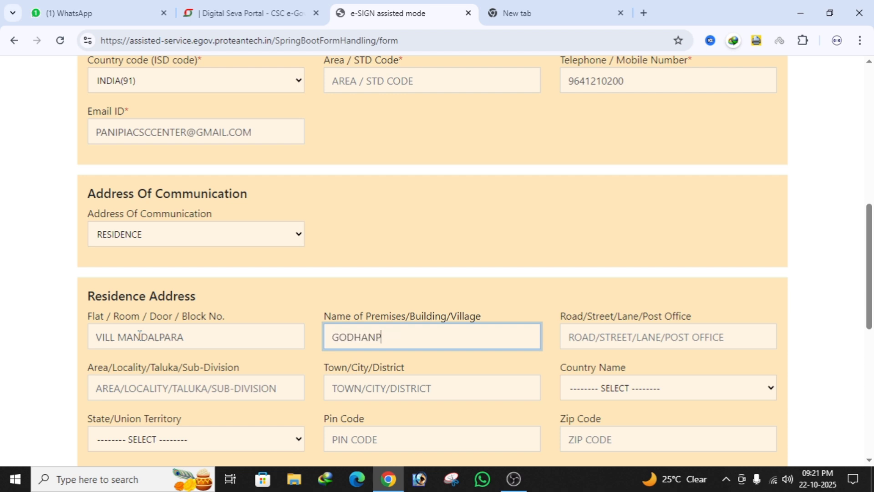
pyautogui.write('ARA')
pyautogui.press('Tab')
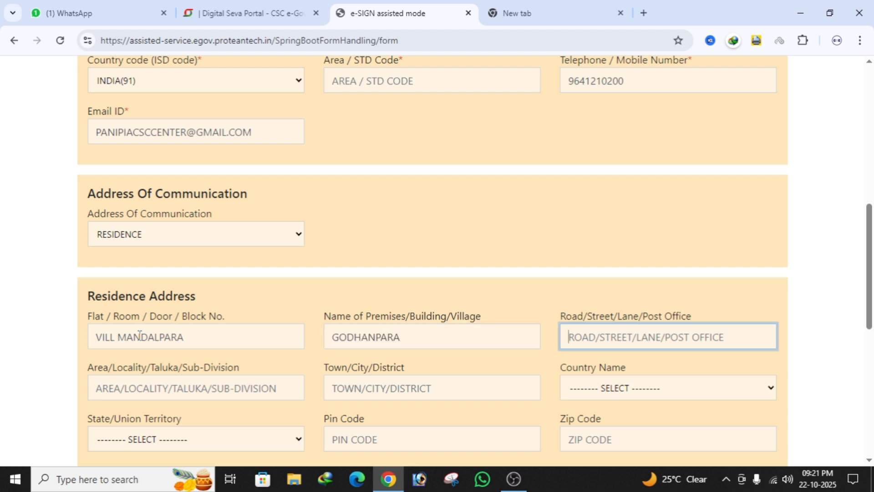
pyautogui.write('GODHANPARA')
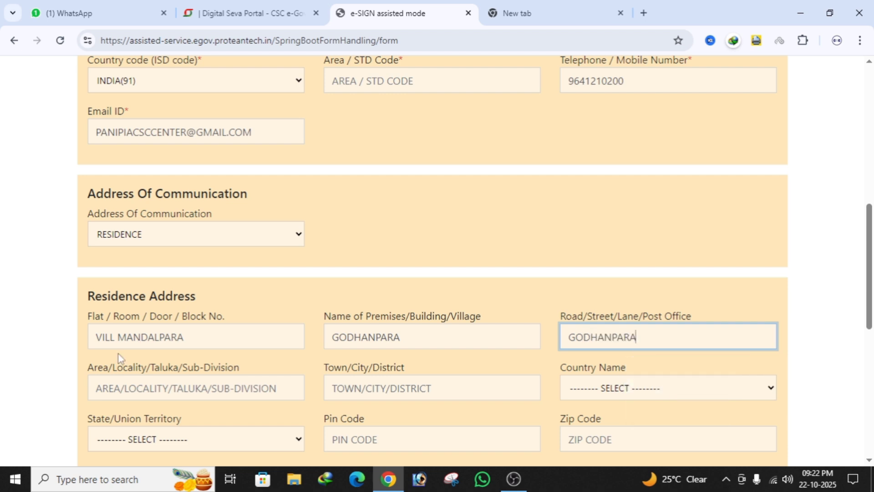
# Fill the post office, district, country, state and PIN code from a saved address suggestion, and enter the sub-division.
pyautogui.scroll(-2, 119, 355)
pyautogui.click(154, 258)
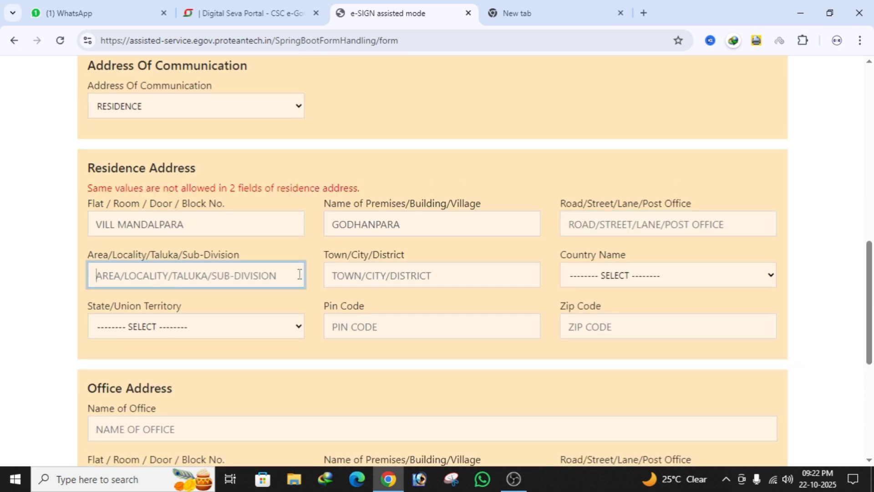
pyautogui.click(625, 219)
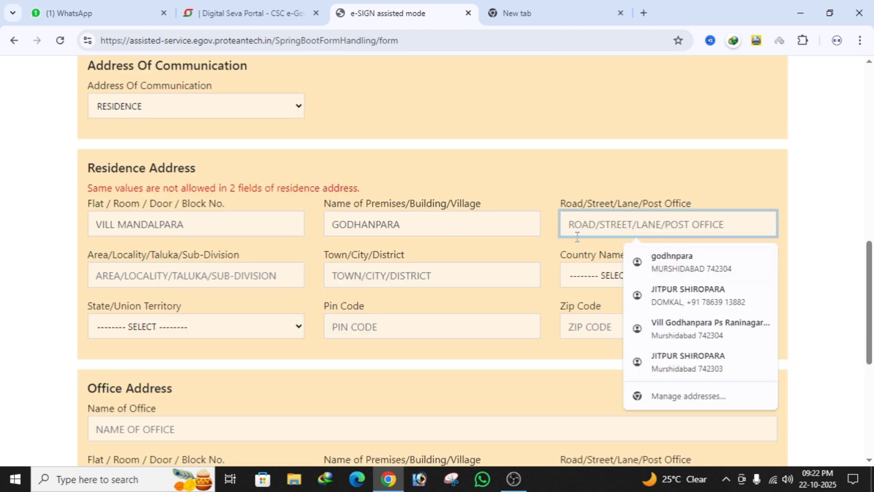
pyautogui.click(666, 255)
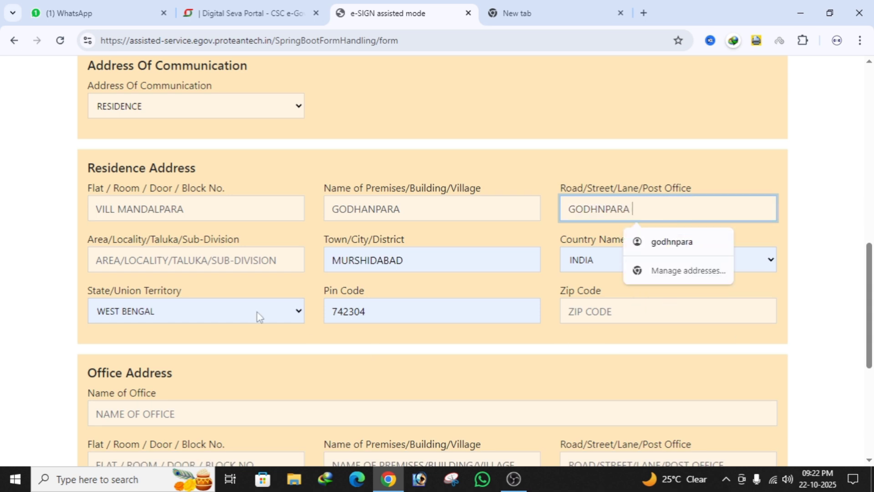
pyautogui.click(144, 266)
pyautogui.write('D')
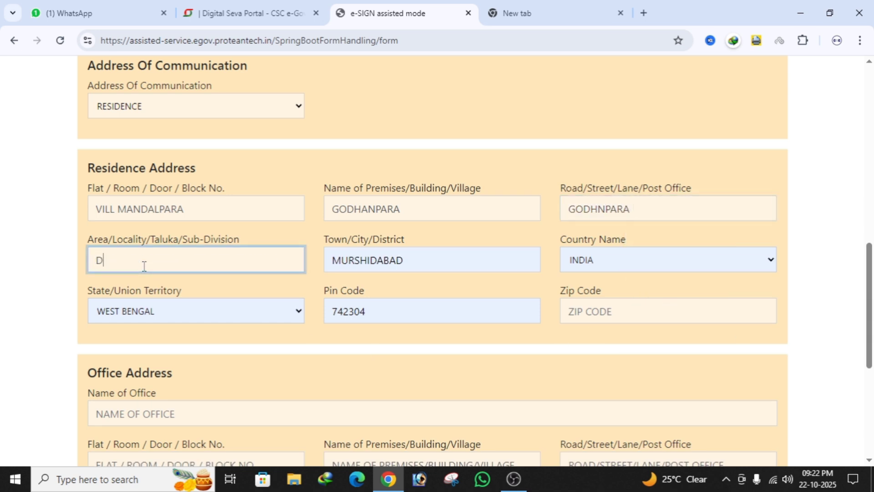
pyautogui.write('OMKAL')
# Set Appointing Representative Assessee to No and continue past the advised AO code to Document Details.
pyautogui.scroll(-1, 103, 196)
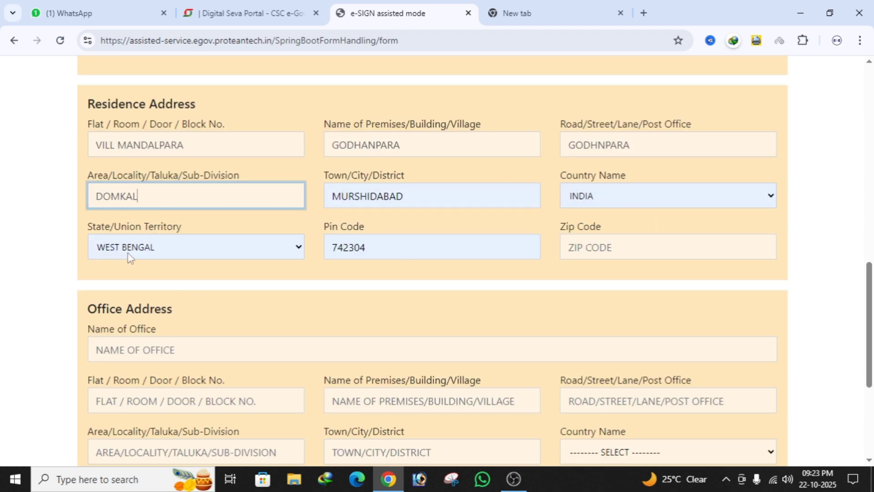
pyautogui.scroll(-5, 383, 284)
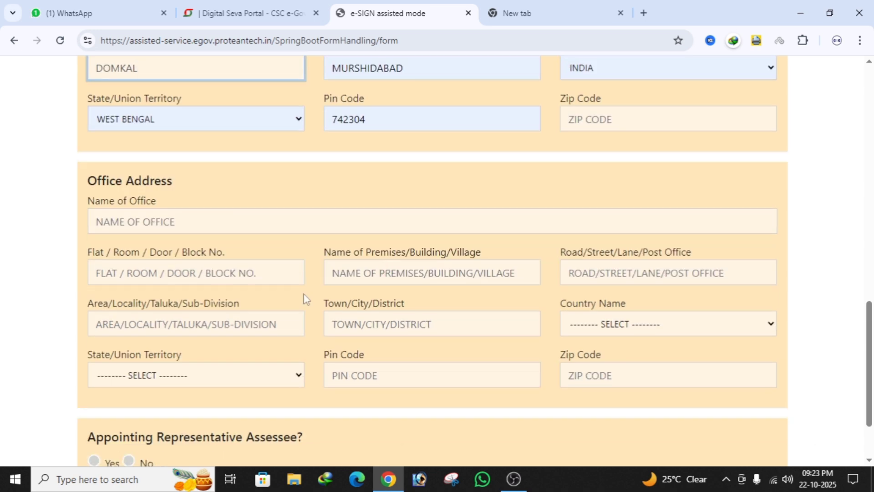
pyautogui.click(129, 370)
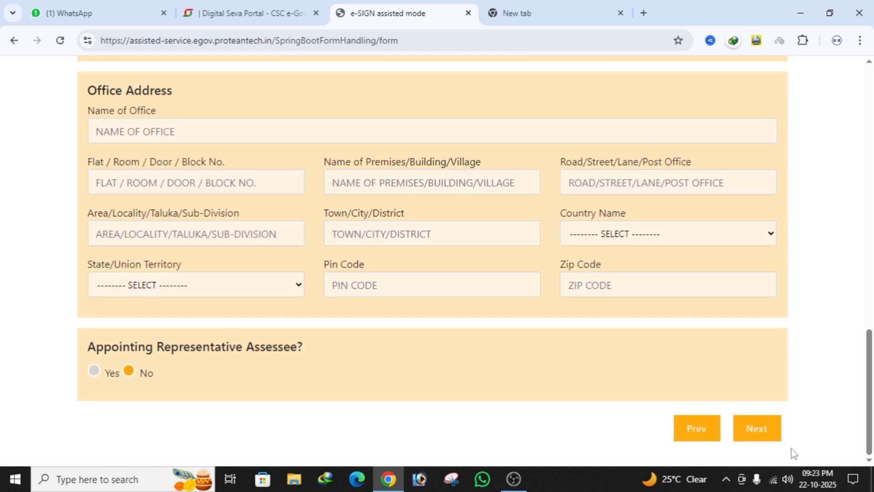
pyautogui.click(757, 428)
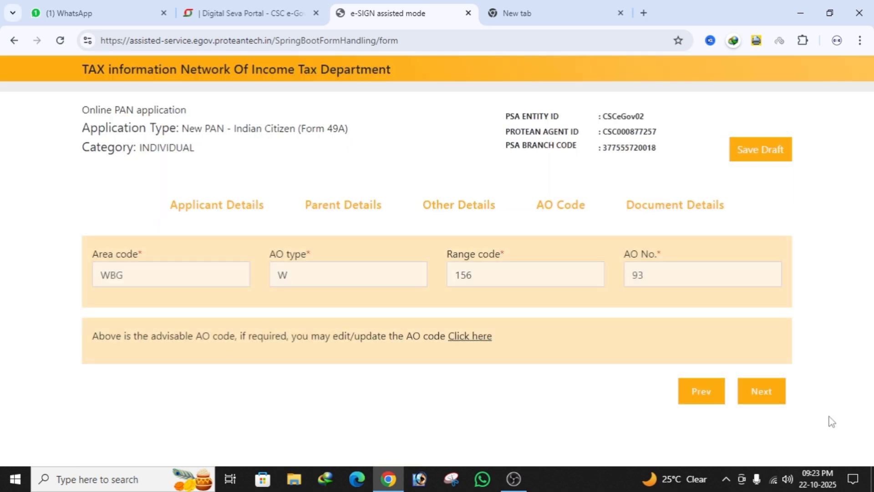
pyautogui.click(761, 391)
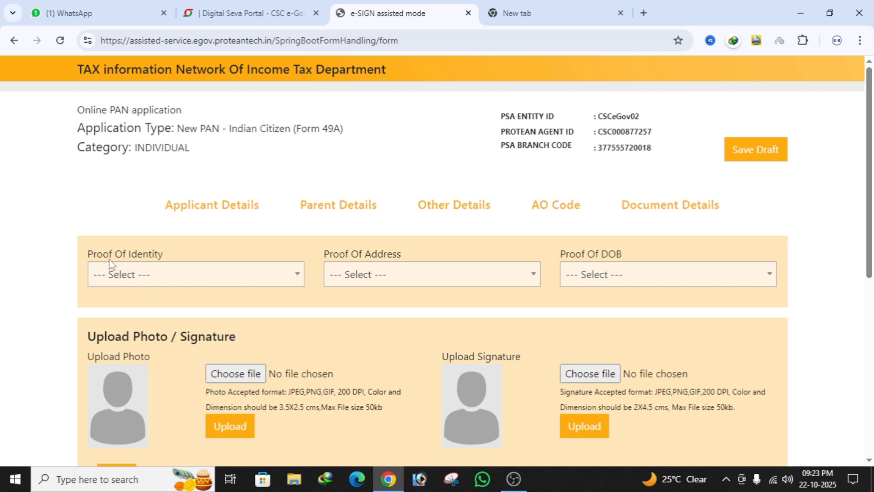
# Set the proof of identity, proof of address and proof of DOB all to AADHAAR Card issued by the Unique Identification Authority of India.
pyautogui.click(171, 275)
pyautogui.click(137, 330)
pyautogui.click(413, 291)
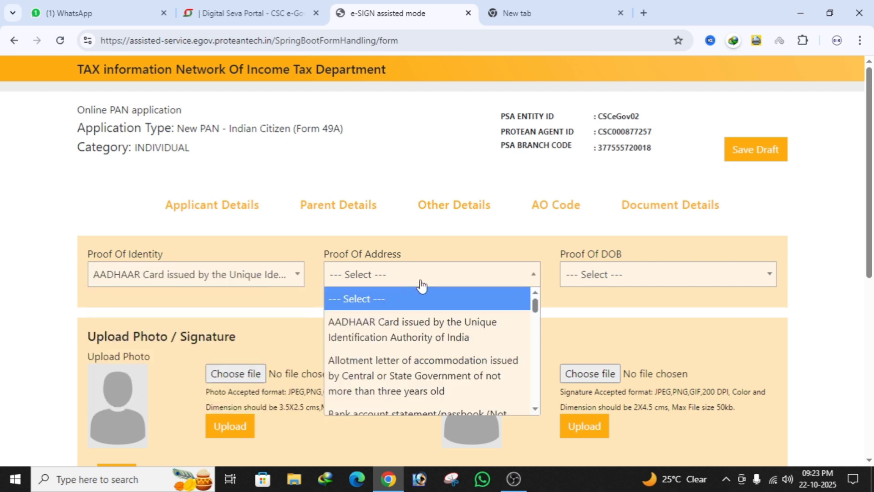
pyautogui.click(401, 324)
pyautogui.click(654, 280)
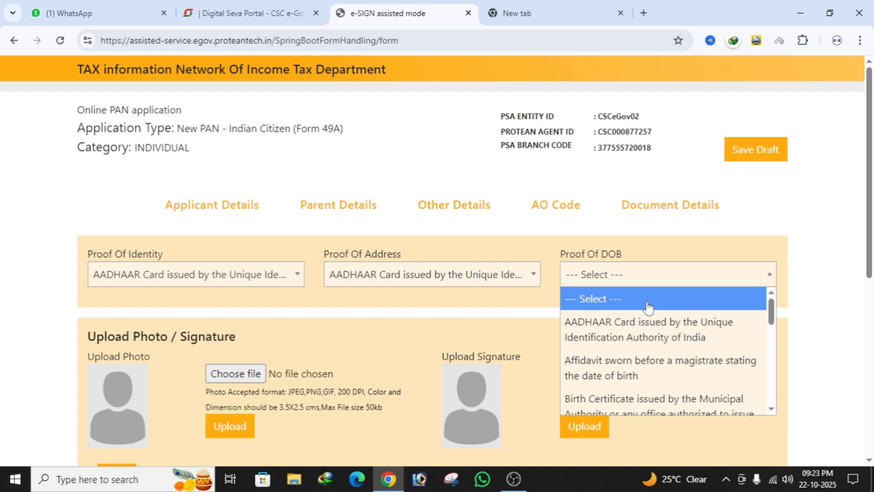
pyautogui.click(629, 338)
# Upload the applicant's photo file 68f1defa75e14_download from New folder inside Desktop > Online Job > PAN CSC.
pyautogui.scroll(-3, 230, 319)
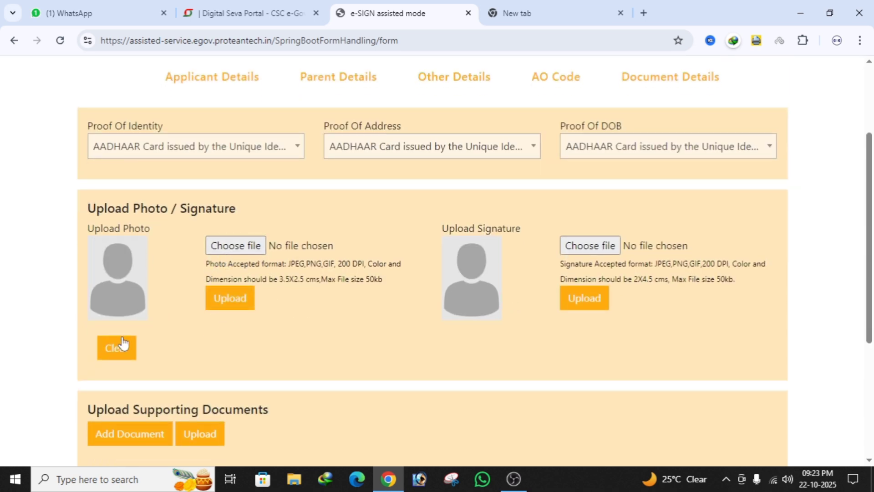
pyautogui.click(224, 252)
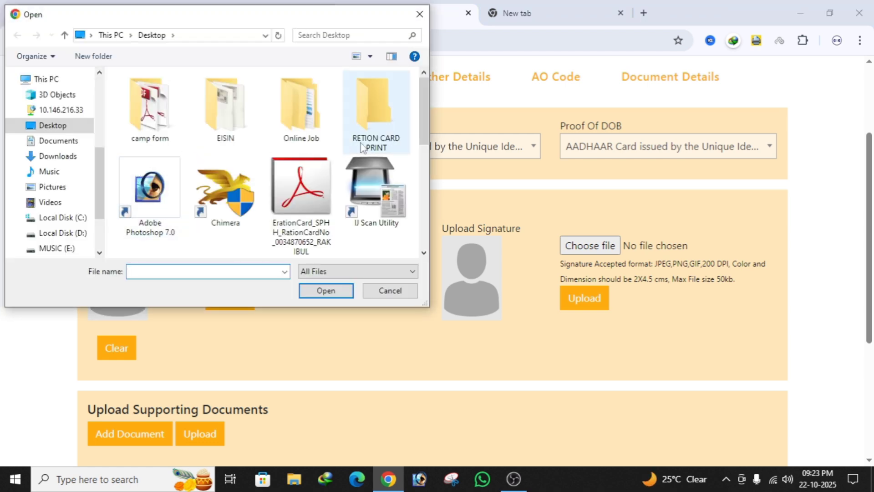
pyautogui.doubleClick(295, 111)
pyautogui.doubleClick(186, 96)
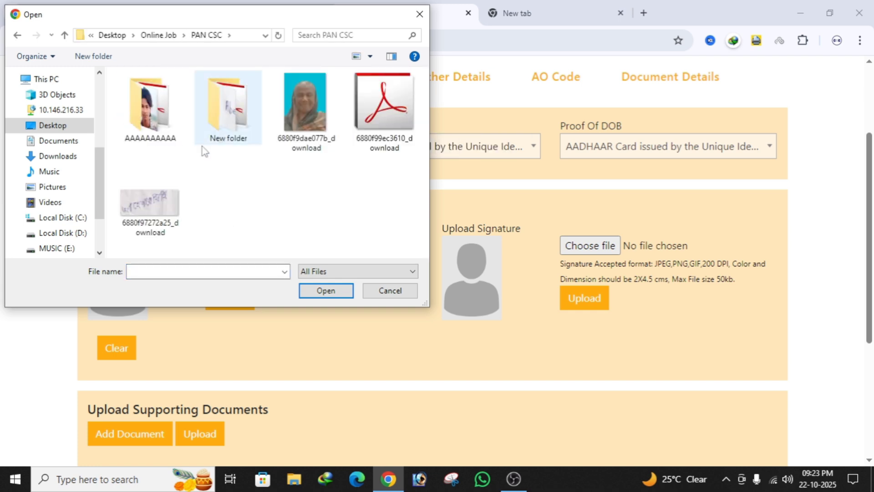
pyautogui.doubleClick(226, 128)
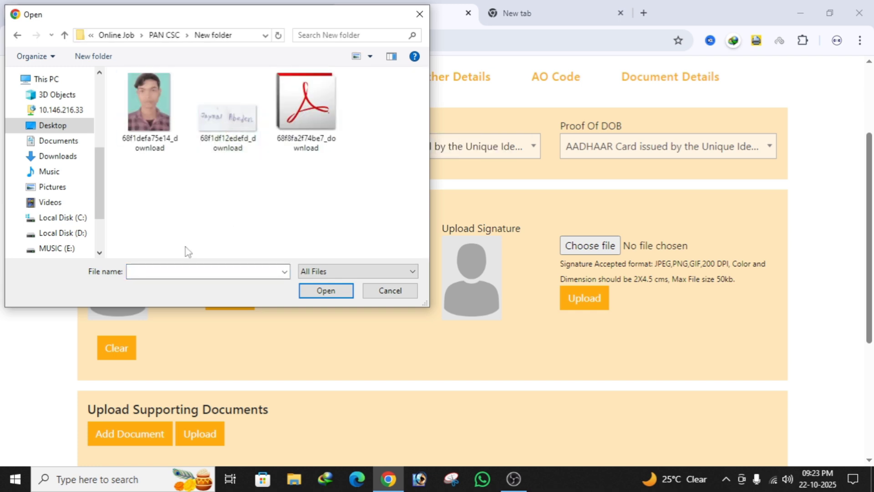
pyautogui.click(148, 100)
pyautogui.click(326, 290)
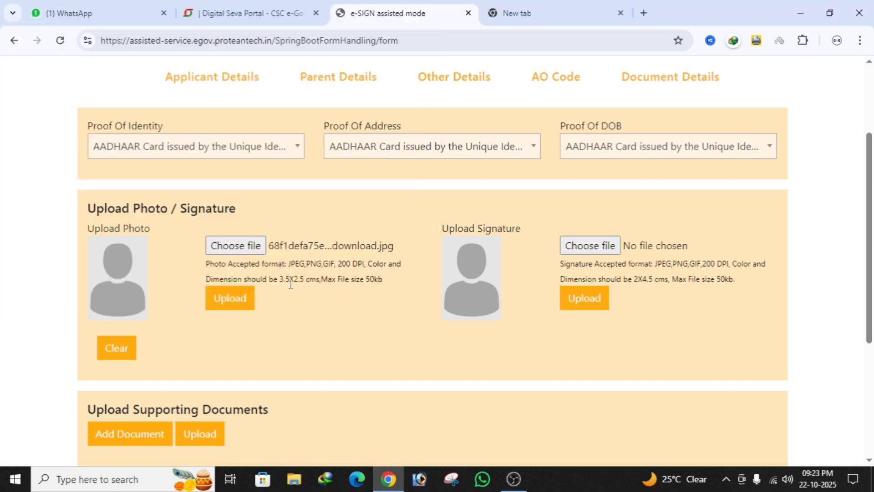
pyautogui.click(231, 299)
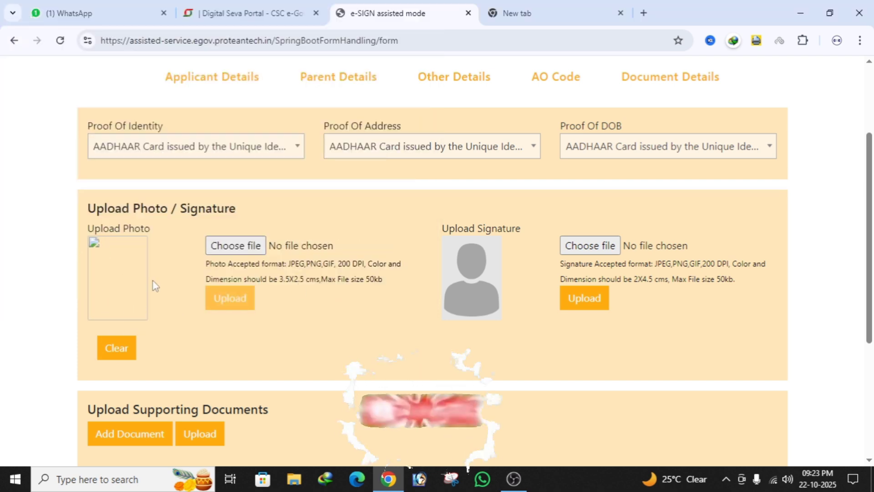
# Clear the uploaded photo and upload the file 68f1defa75e14_download again as the applicant's photo.
pyautogui.click(115, 349)
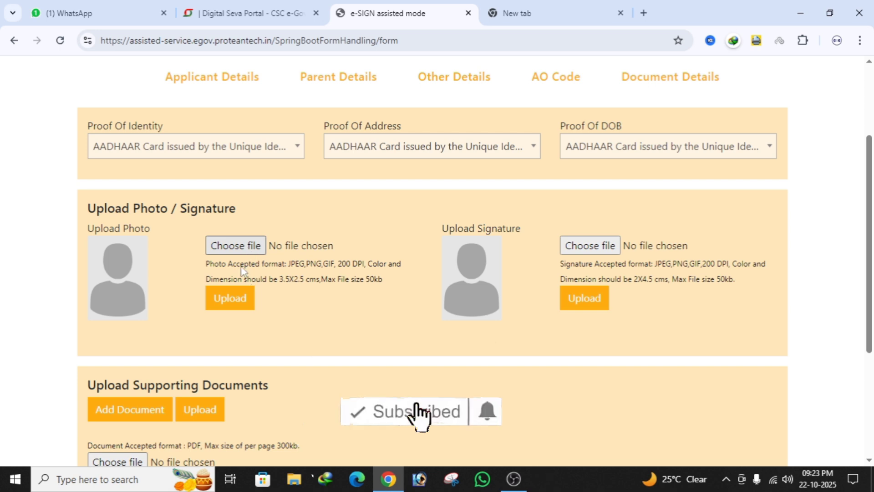
pyautogui.click(218, 246)
pyautogui.click(150, 112)
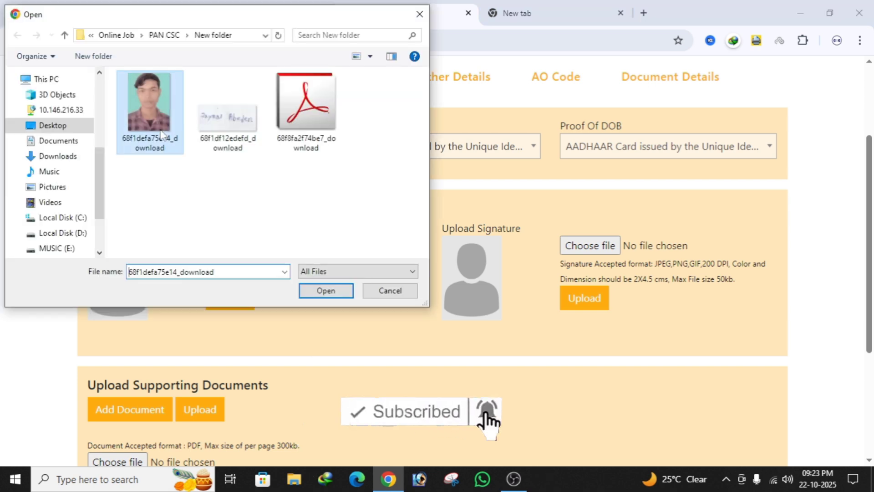
pyautogui.click(326, 289)
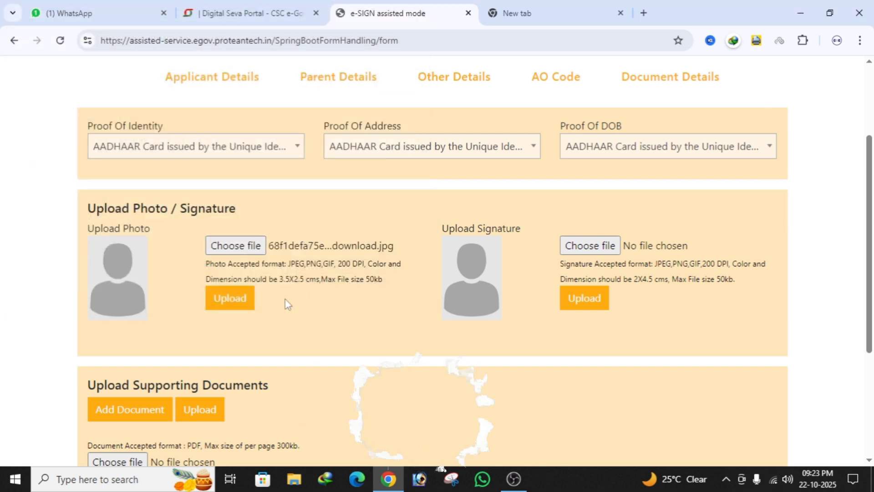
pyautogui.click(225, 305)
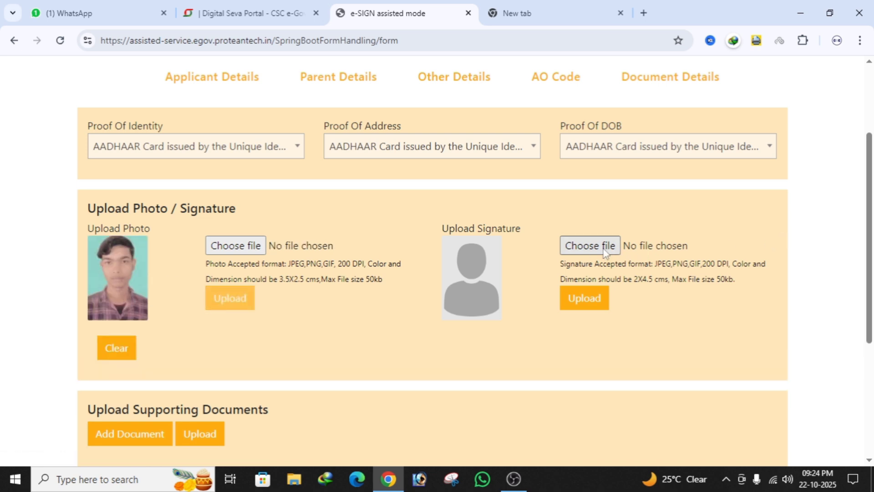
# Upload the image 68f1df12edefd_download as the applicant's signature.
pyautogui.click(590, 246)
pyautogui.click(226, 108)
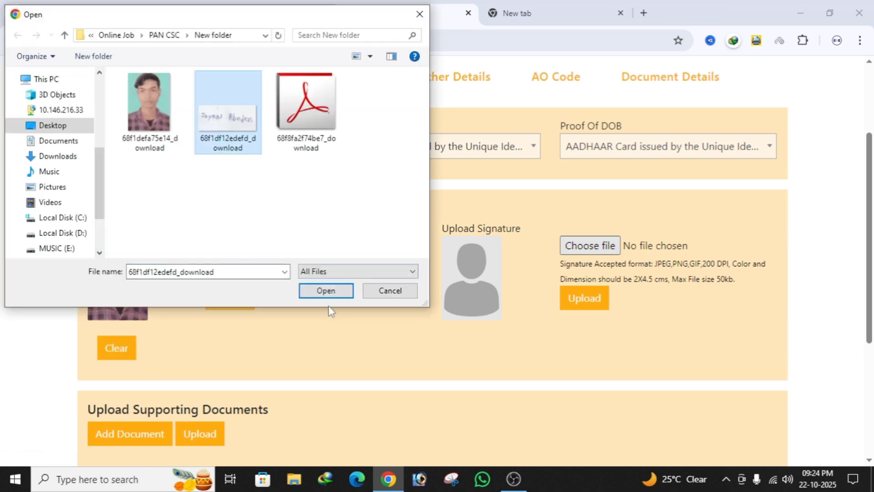
pyautogui.click(324, 287)
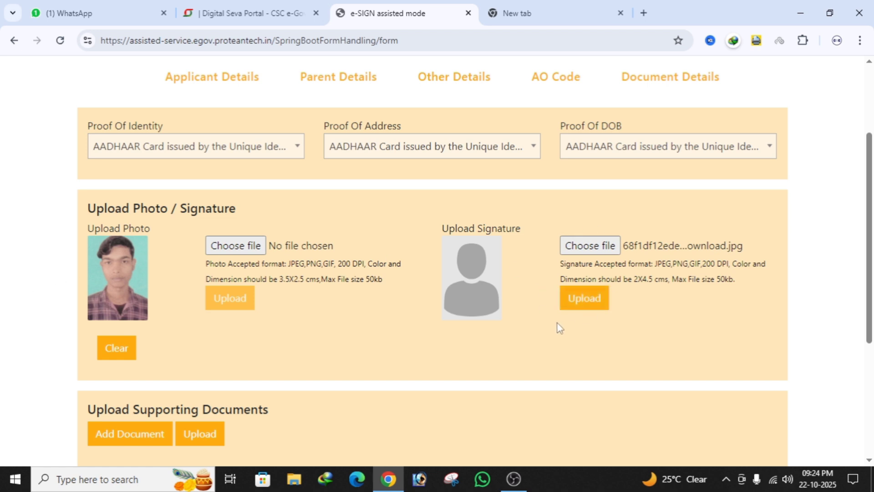
pyautogui.click(587, 301)
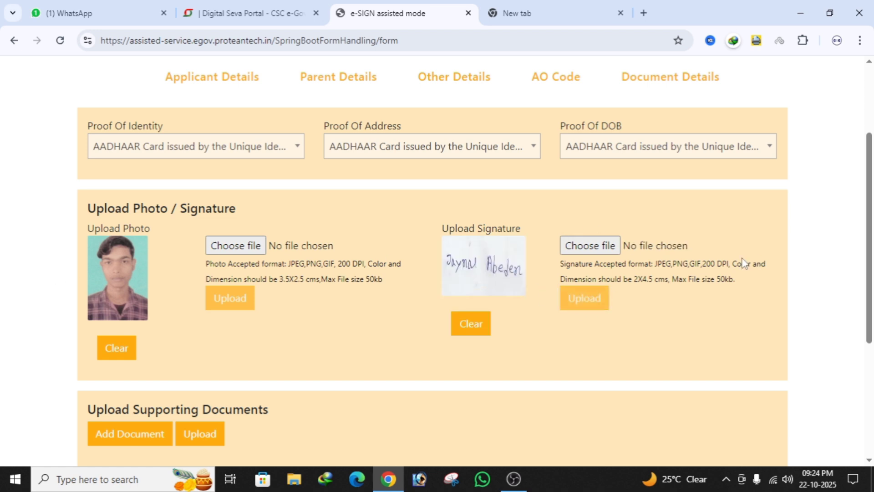
# Upload the PDF 68f8fa2f74be7_download as the supporting document.
pyautogui.scroll(-4, 443, 316)
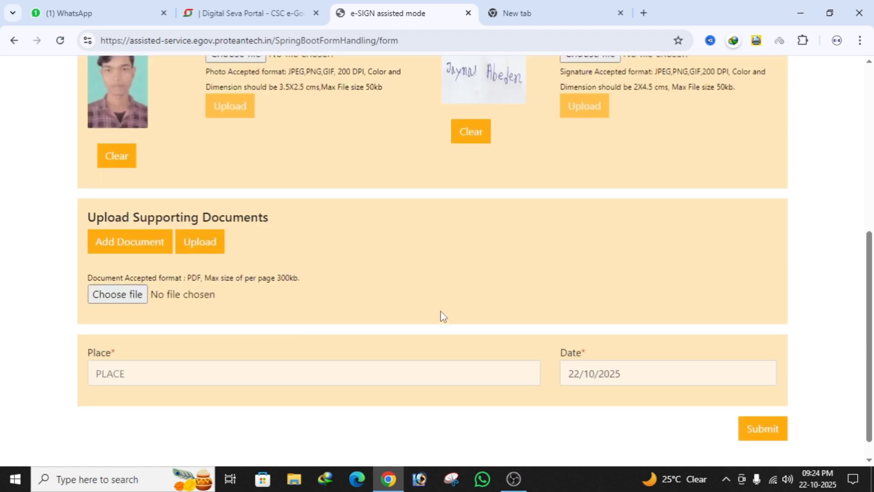
pyautogui.click(110, 303)
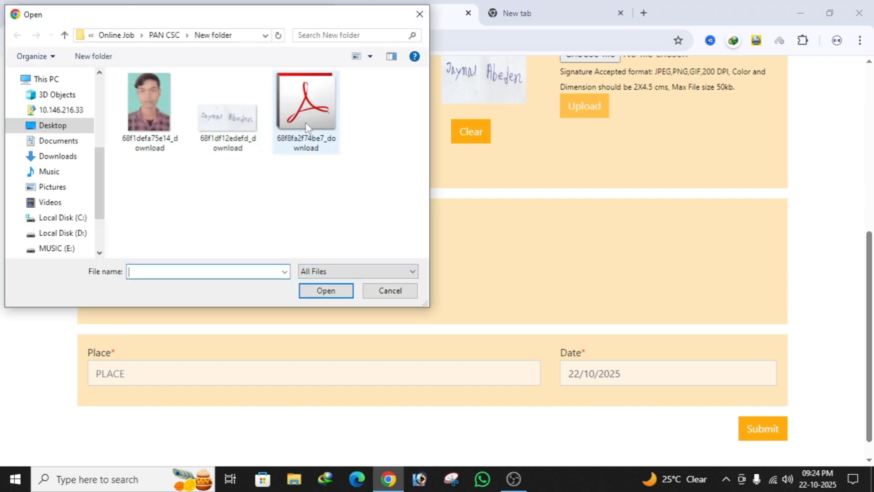
pyautogui.click(306, 126)
pyautogui.click(329, 291)
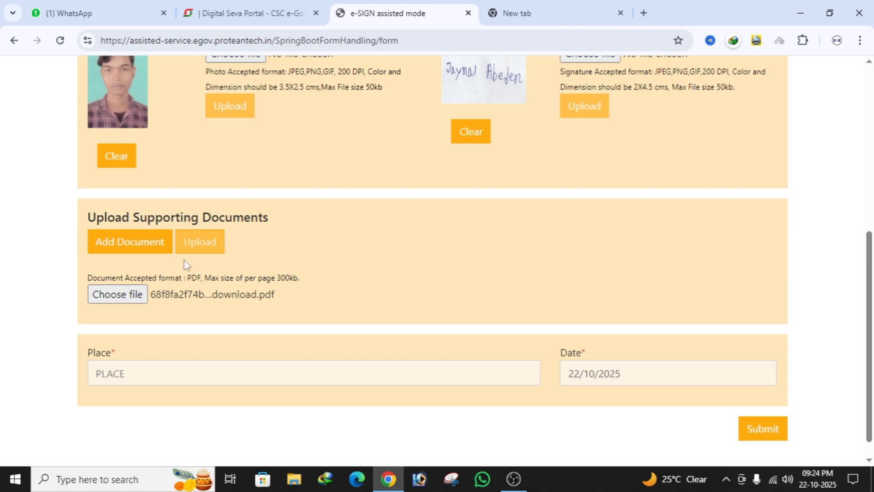
pyautogui.click(205, 242)
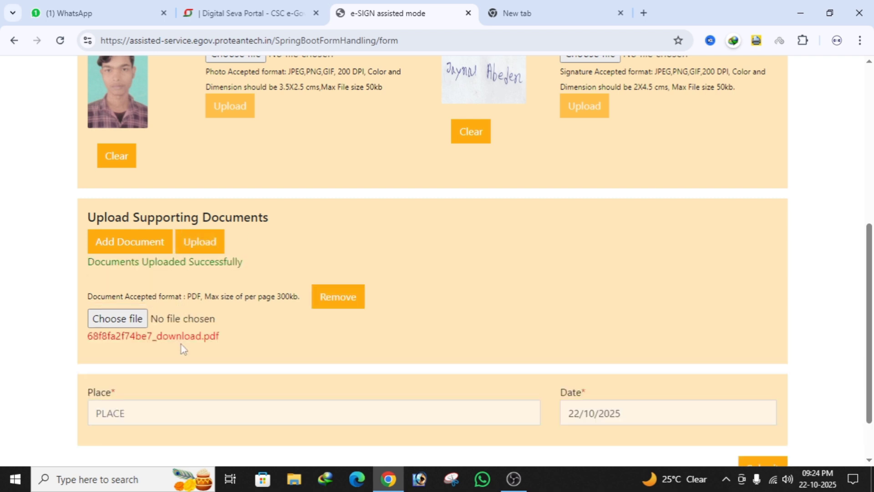
# Enter GODHANPARA CSC CENTER as the place and submit the application form.
pyautogui.click(164, 408)
pyautogui.scroll(-2, 164, 406)
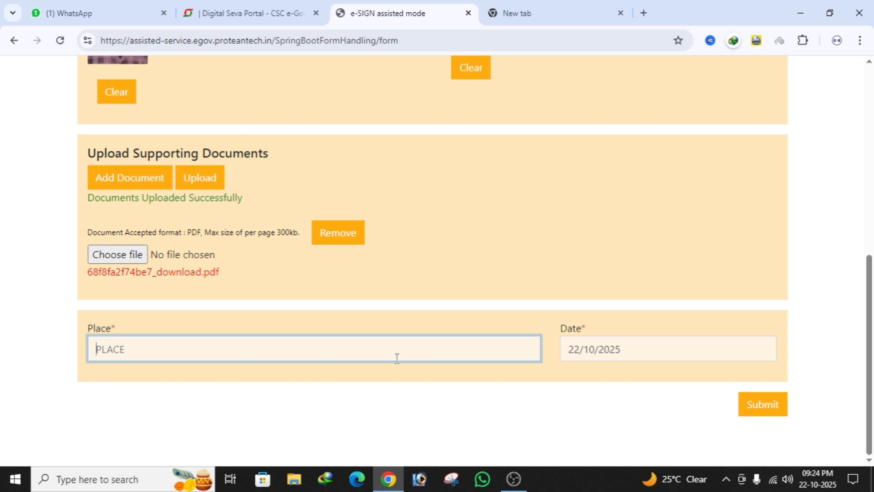
pyautogui.write('GODHANPARA CSC CENTER')
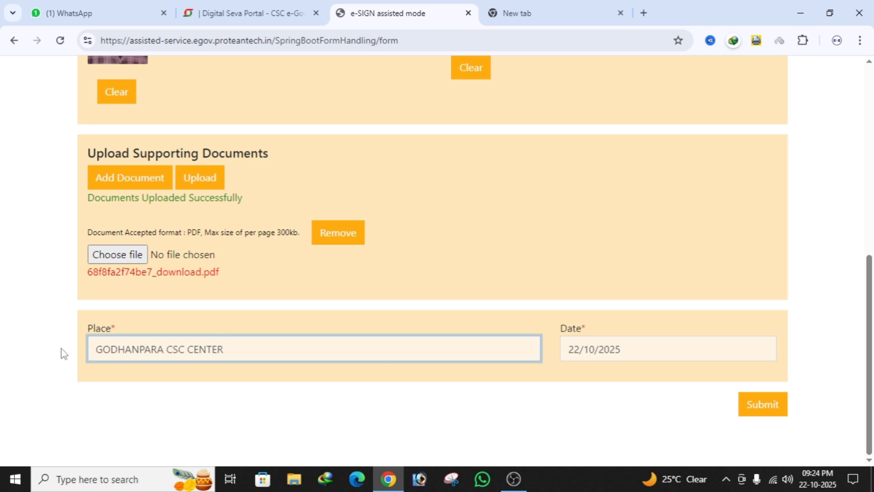
pyautogui.click(760, 416)
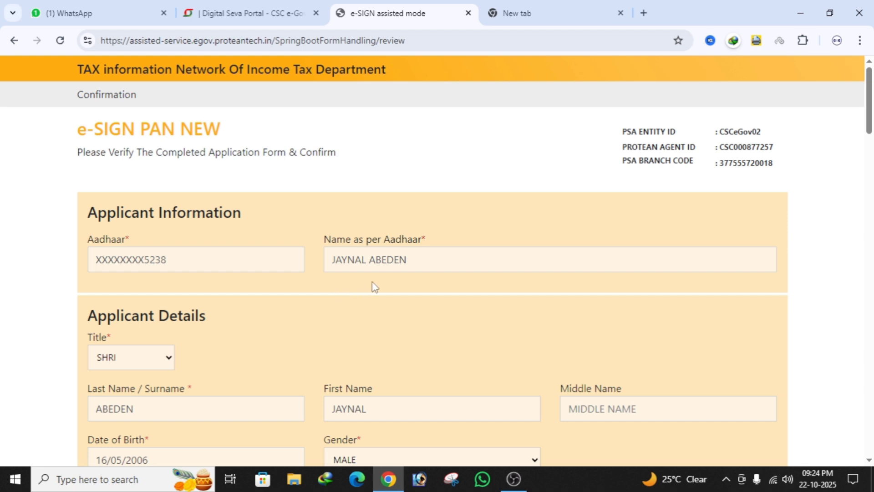
# Review the completed application from the applicant, parent, contact and address details through to the uploaded documents, AO code and place.
pyautogui.scroll(-3, 426, 284)
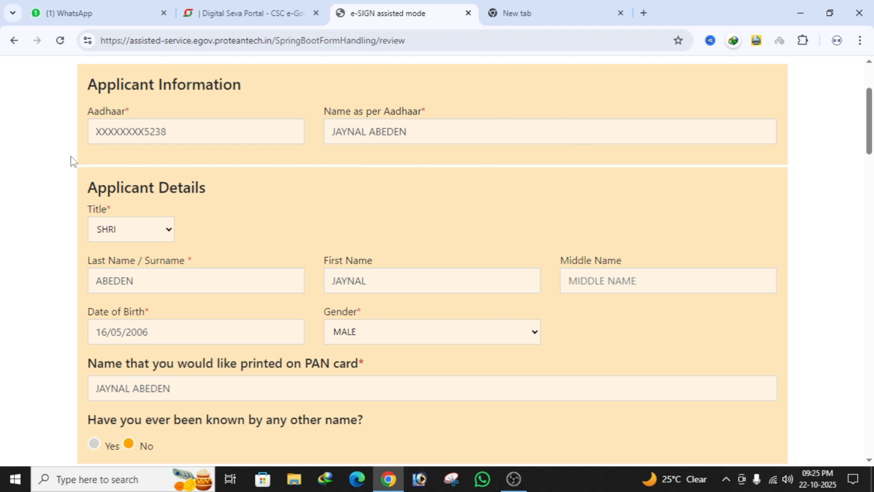
pyautogui.scroll(2, 308, 240)
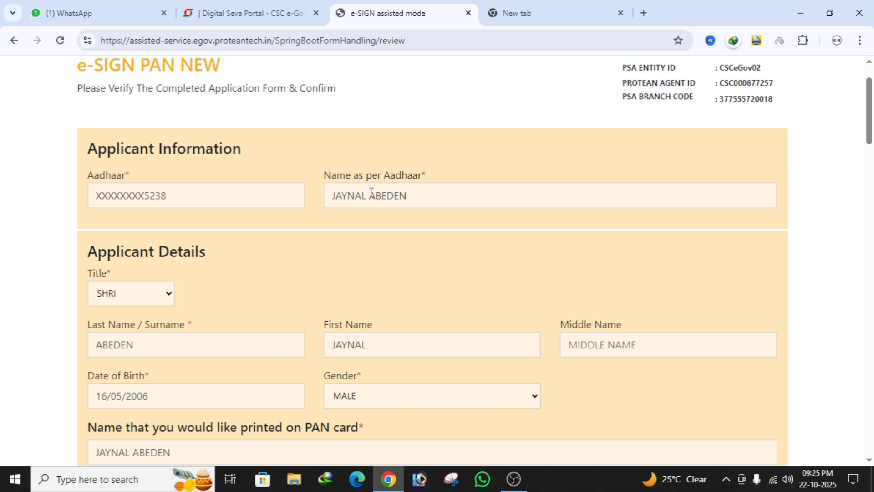
pyautogui.scroll(-3, 404, 201)
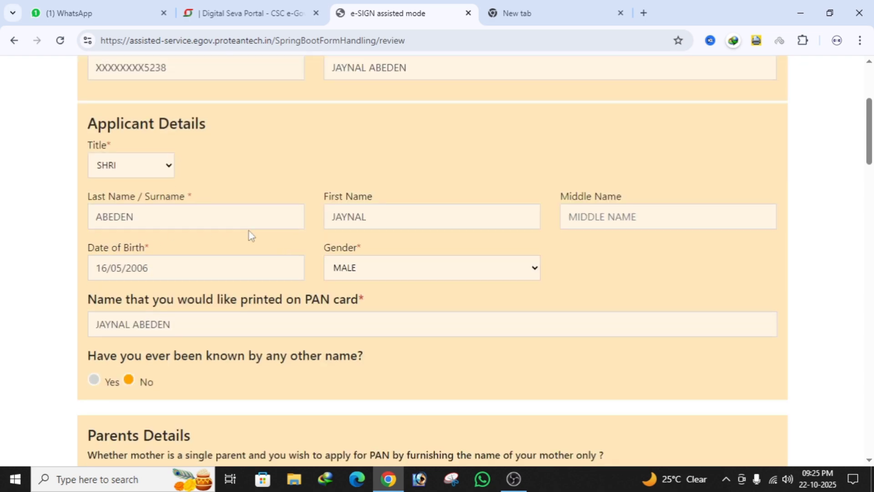
pyautogui.scroll(-5, 311, 298)
pyautogui.scroll(-3, 275, 247)
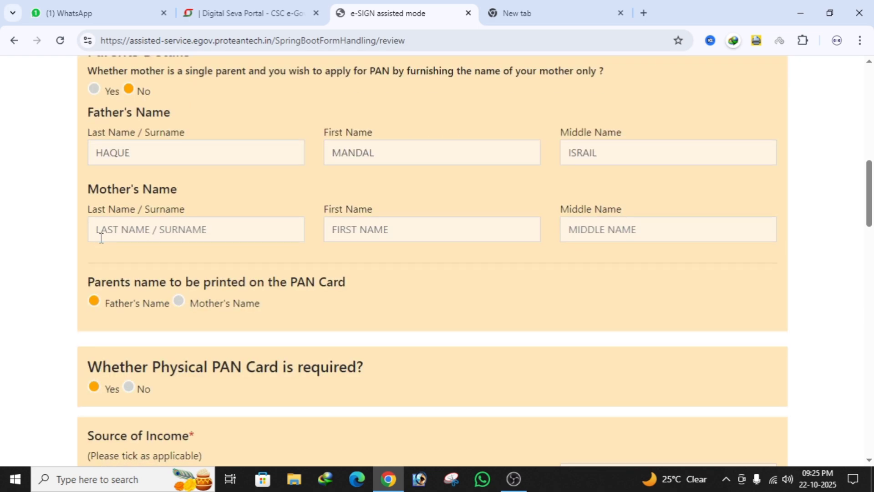
pyautogui.scroll(-16, 155, 179)
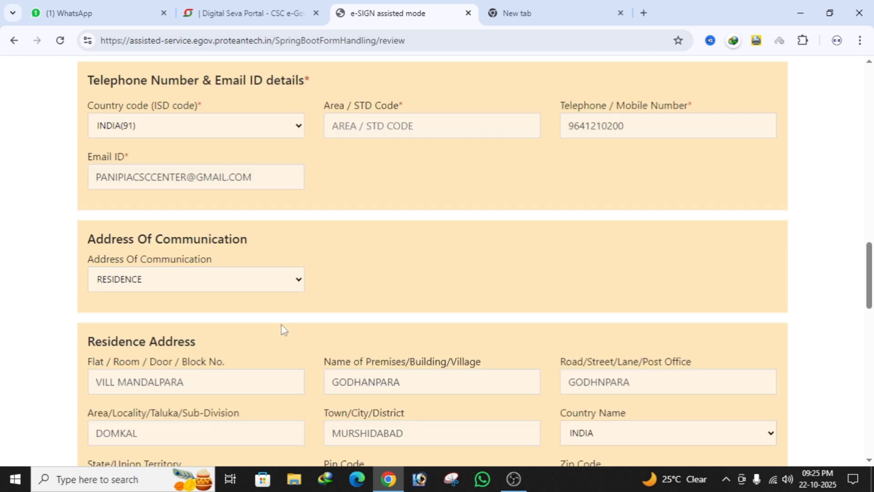
pyautogui.scroll(-1, 227, 332)
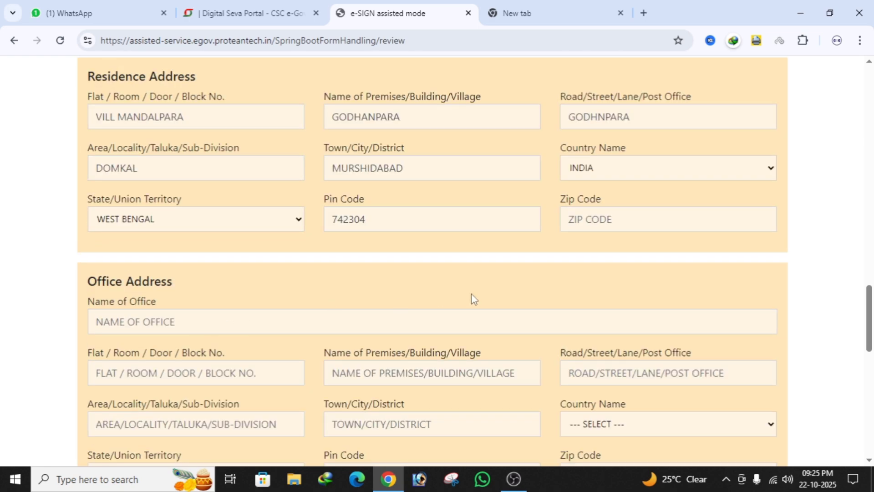
pyautogui.scroll(-5, 471, 299)
pyautogui.scroll(5, 456, 277)
pyautogui.scroll(-1, 410, 291)
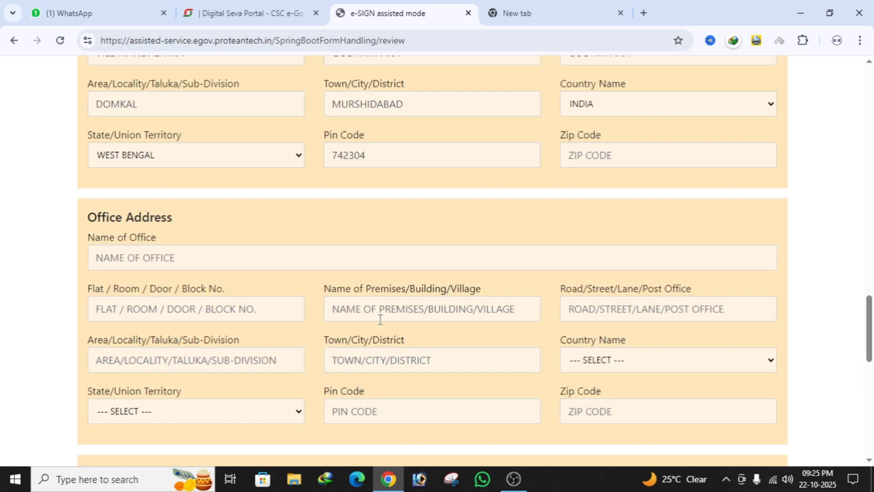
pyautogui.scroll(-12, 380, 318)
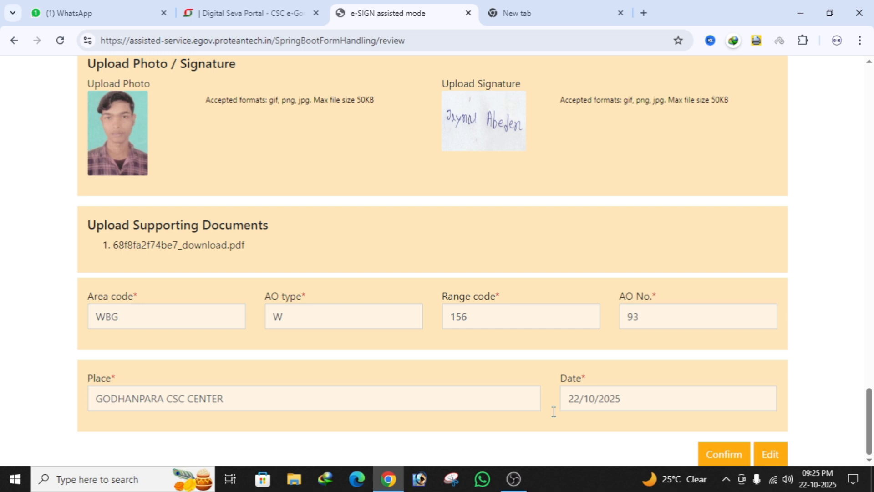
# Confirm the reviewed application and choose OTP Based e-Sign as the authentication method.
pyautogui.click(707, 455)
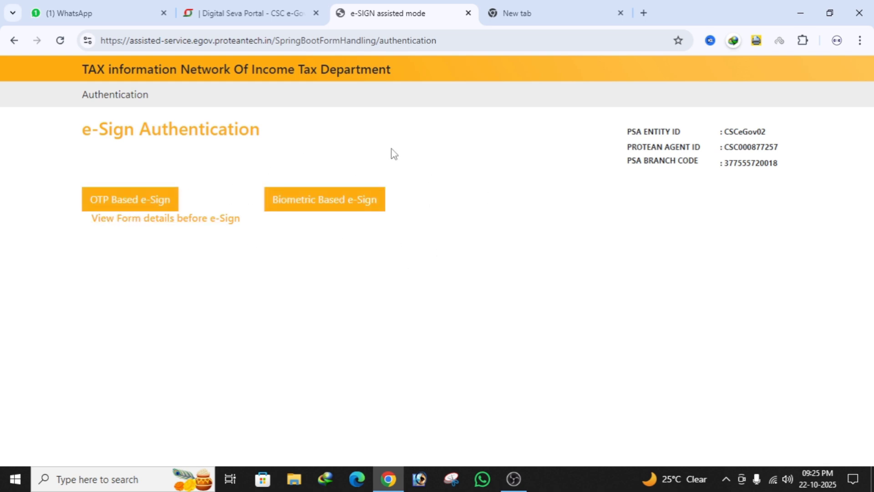
pyautogui.click(121, 206)
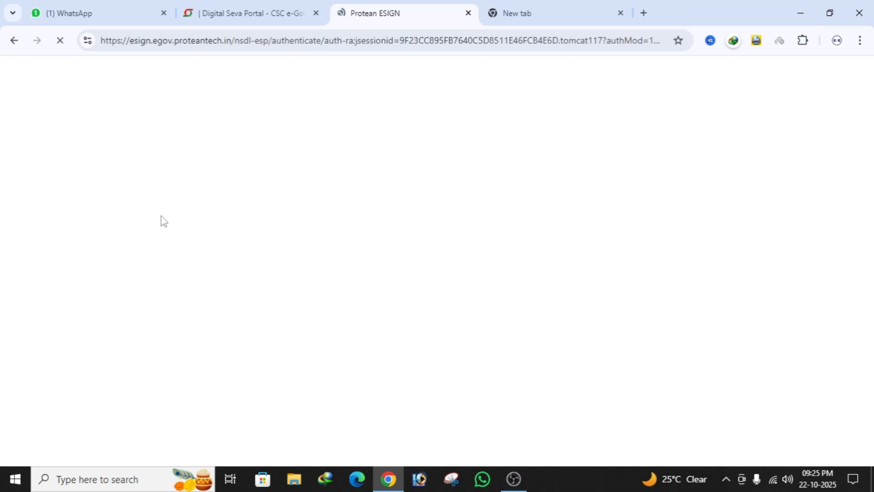
# Give the Protean e-Sign authorization consent, enter the applicant's Aadhaar number and request the OTP.
pyautogui.click(123, 208)
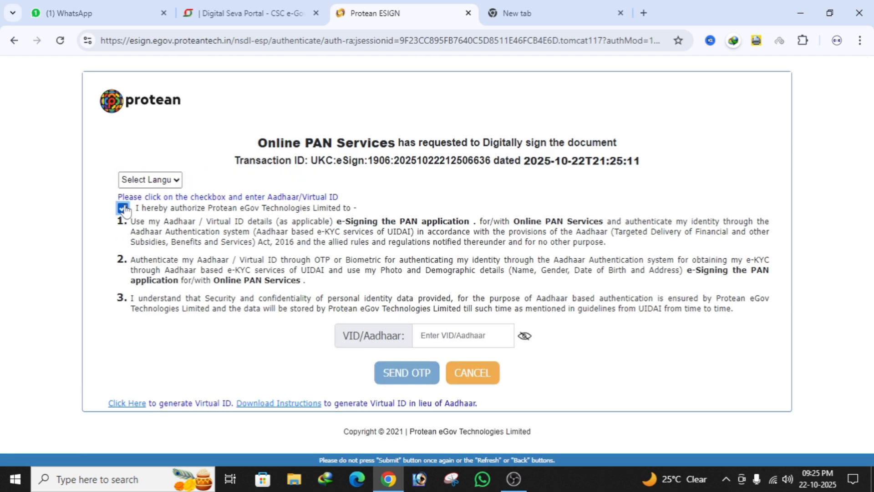
pyautogui.click(440, 338)
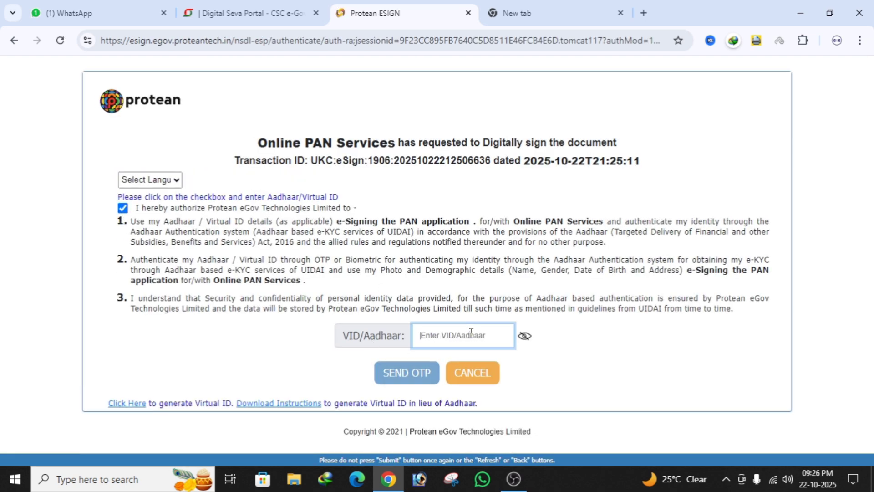
pyautogui.write('2')
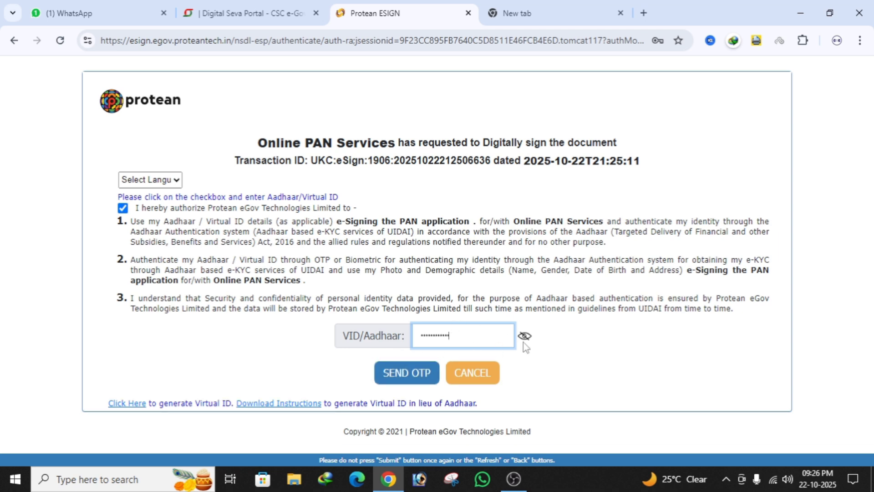
pyautogui.click(524, 336)
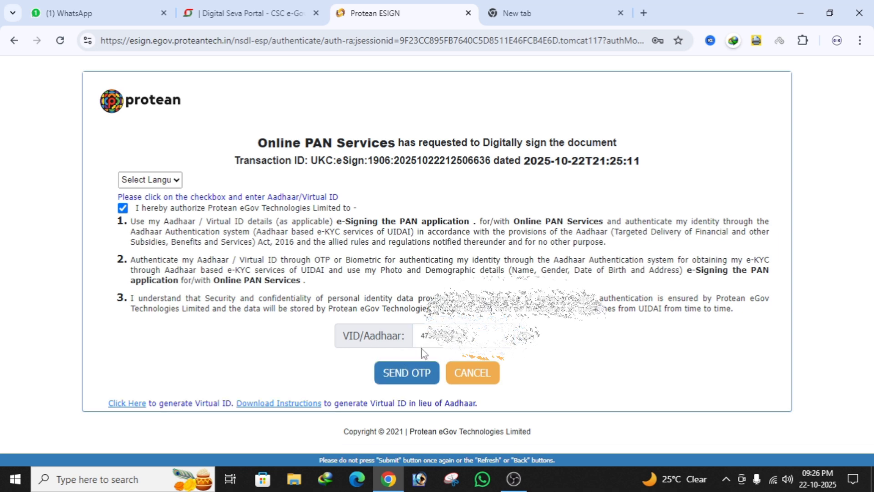
pyautogui.click(396, 382)
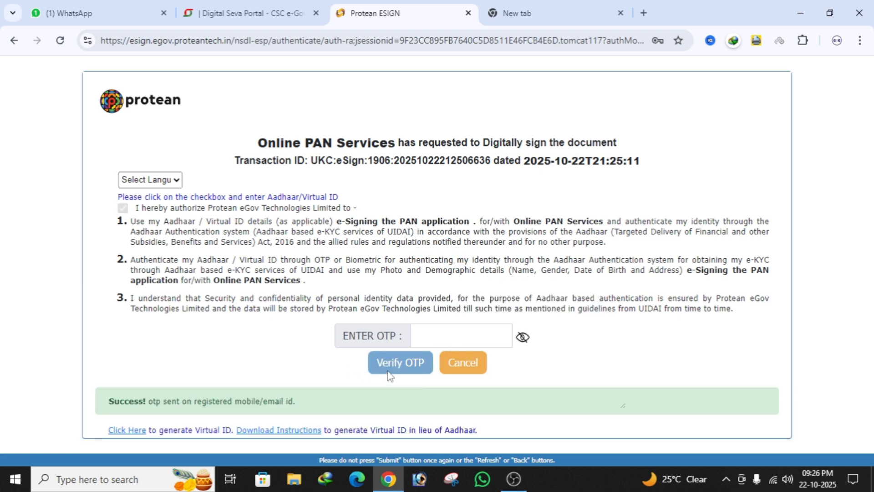
# Switch to WhatsApp and copy the Aadhaar OTP received in the most recent chat.
pyautogui.click(444, 335)
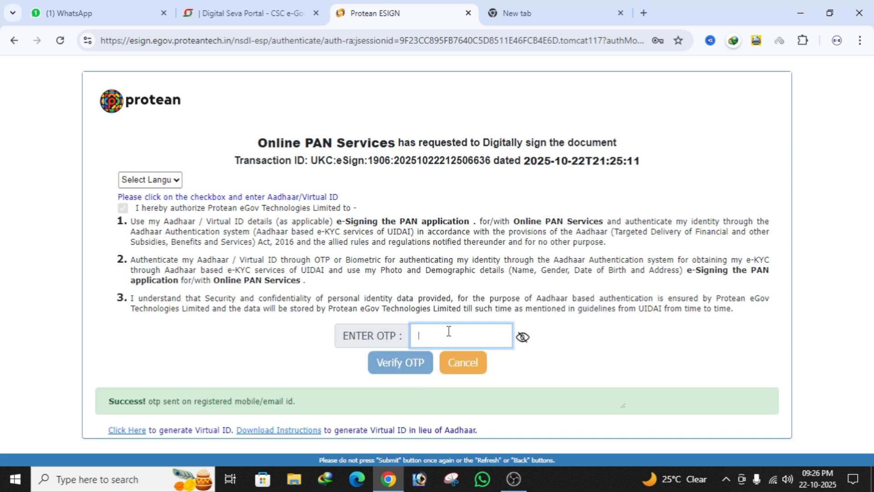
pyautogui.click(122, 5)
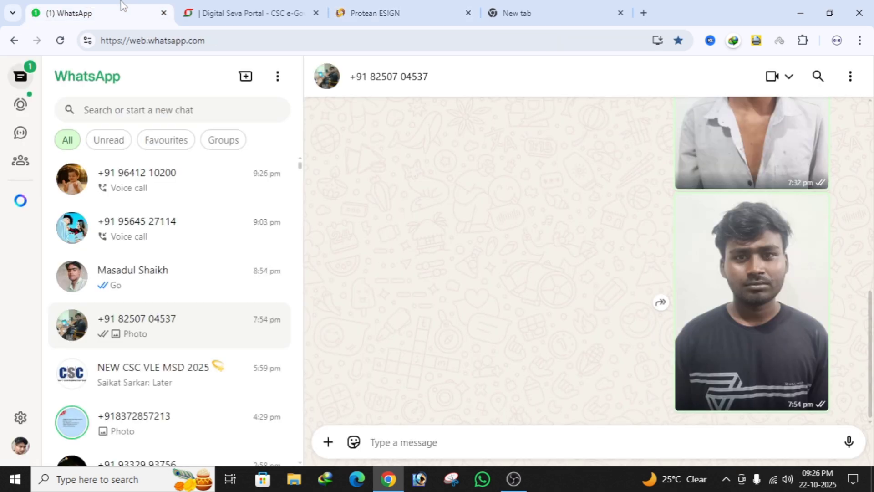
pyautogui.click(75, 197)
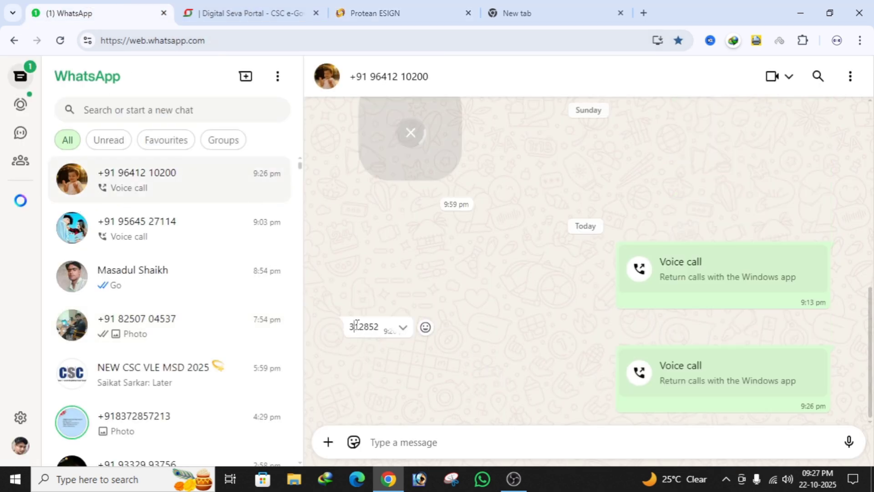
pyautogui.doubleClick(357, 326)
pyautogui.rightClick(358, 326)
pyautogui.click(400, 164)
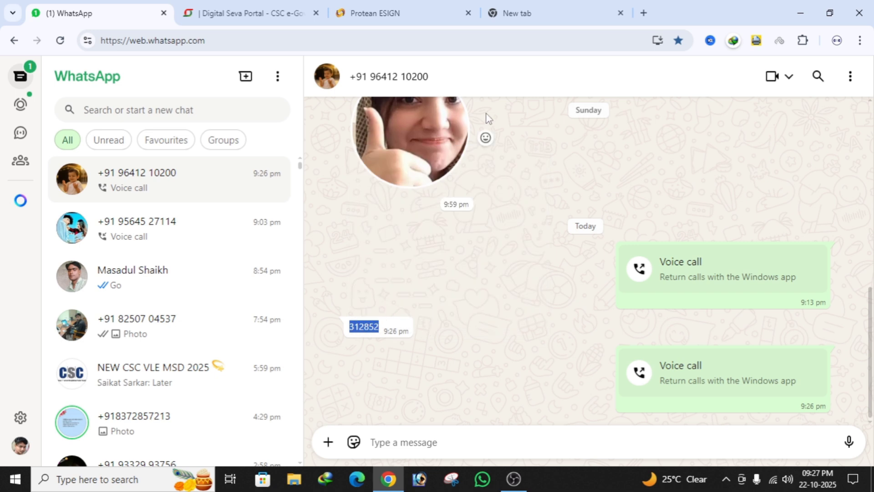
# Return to the Protean e-Sign page, fill in the copied OTP, reveal it and verify it.
pyautogui.click(387, 13)
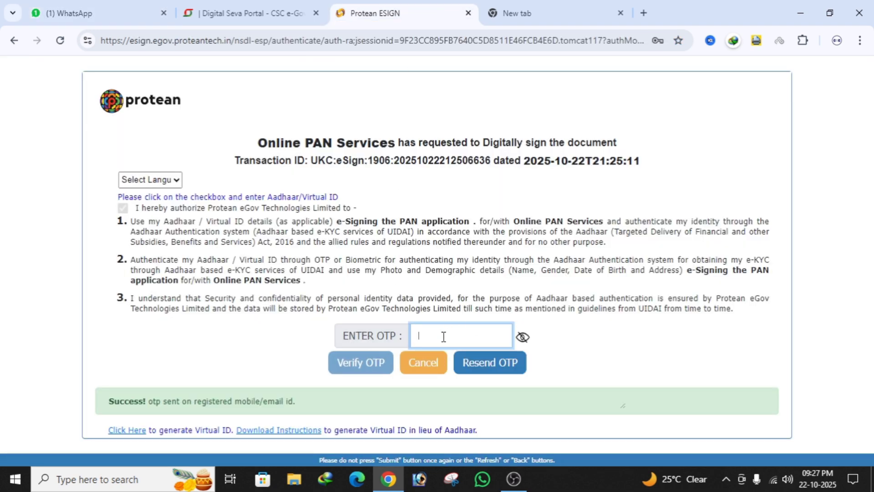
pyautogui.hotkey('ctrl', 'v')
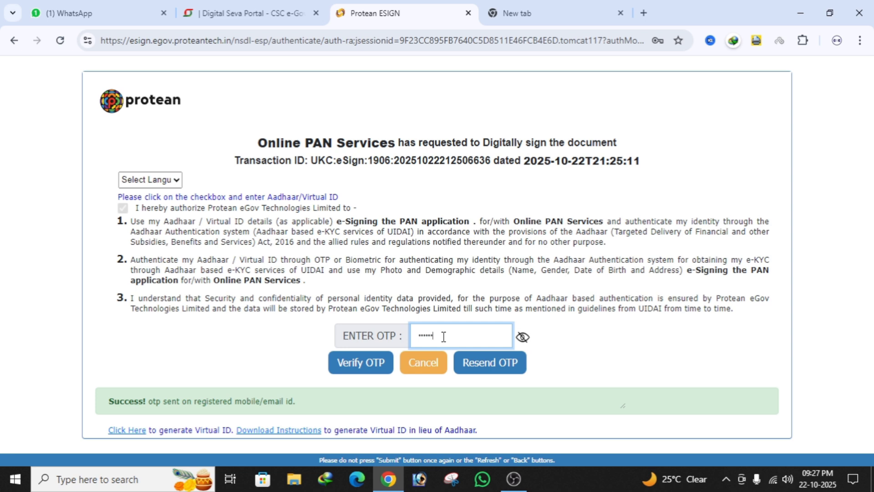
pyautogui.click(524, 337)
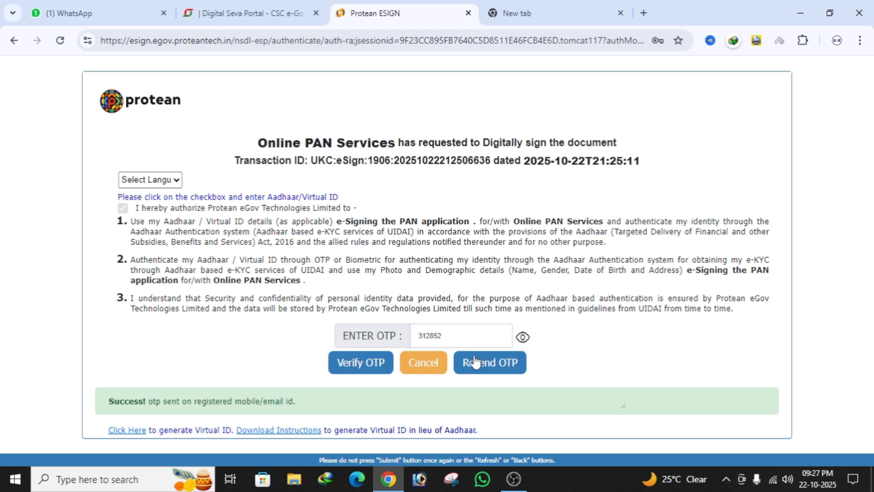
pyautogui.click(347, 367)
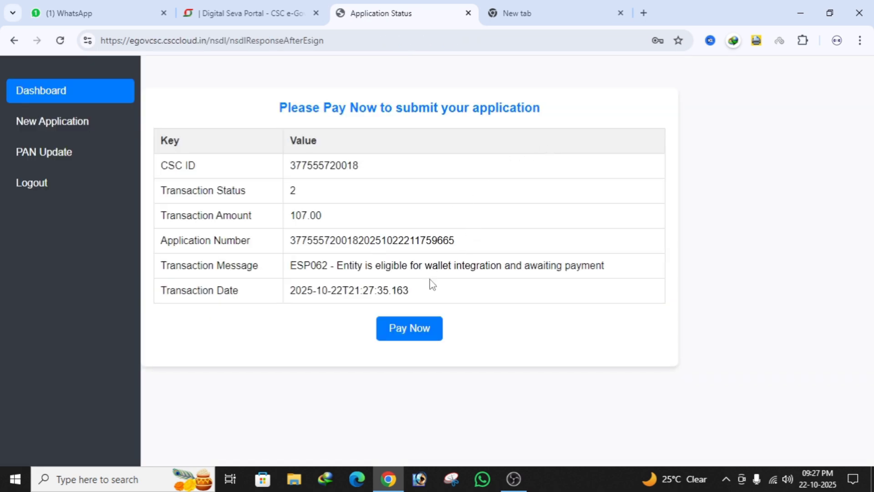
# Start the application payment and validate the CSC account password copied from Google Password Manager on the wallet page.
pyautogui.click(417, 328)
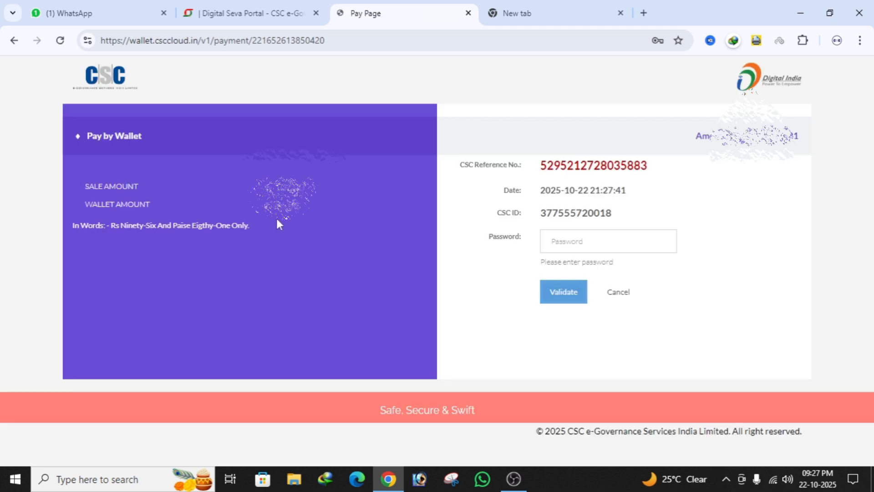
pyautogui.click(578, 242)
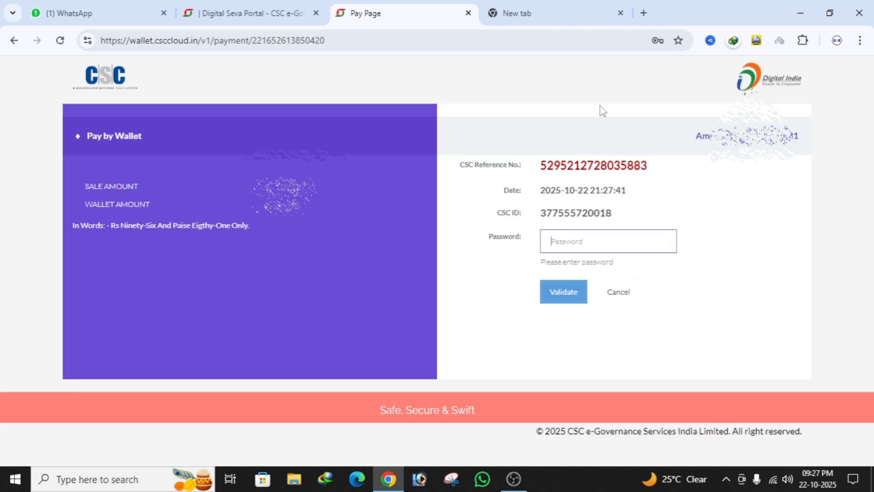
pyautogui.click(542, 12)
pyautogui.click(451, 13)
pyautogui.click(545, 14)
pyautogui.click(400, 13)
pyautogui.rightClick(591, 243)
pyautogui.click(638, 288)
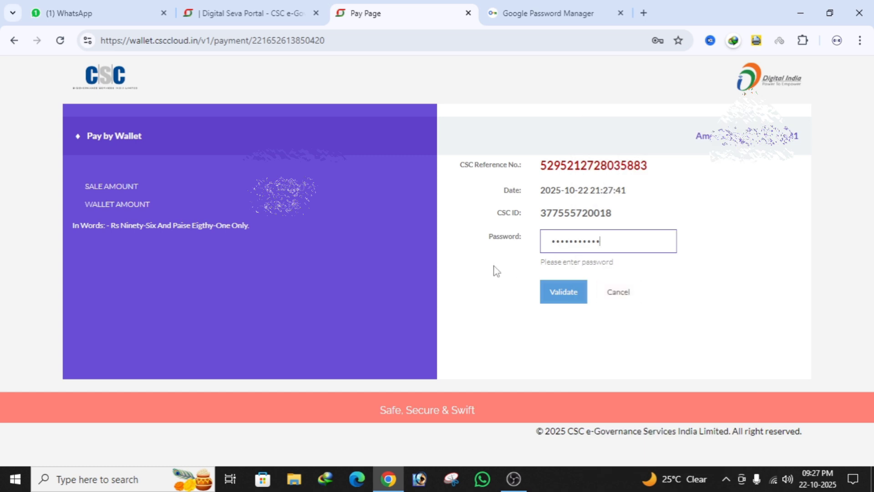
pyautogui.click(561, 296)
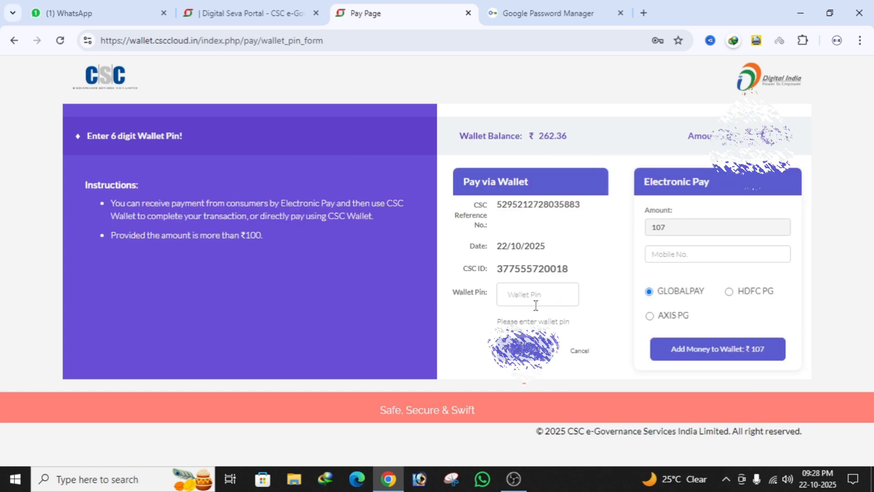
# Enter the six-digit wallet PIN and pay the application fee via the CSC wallet.
pyautogui.click(538, 300)
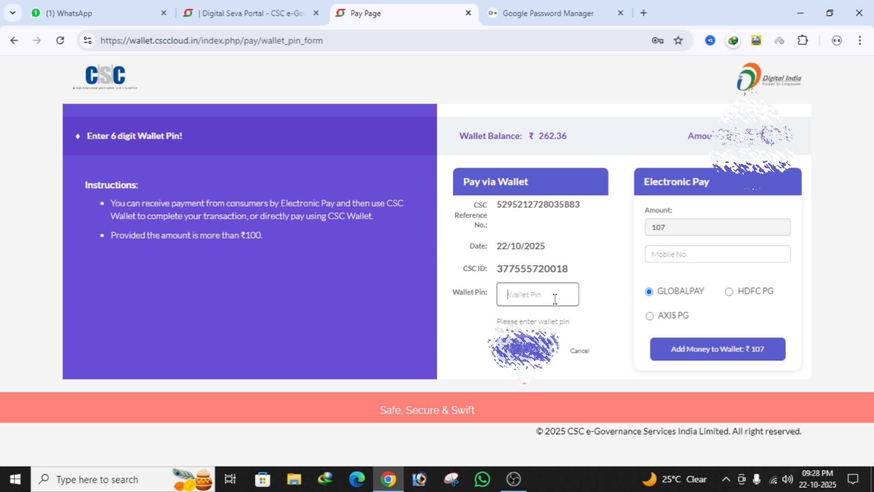
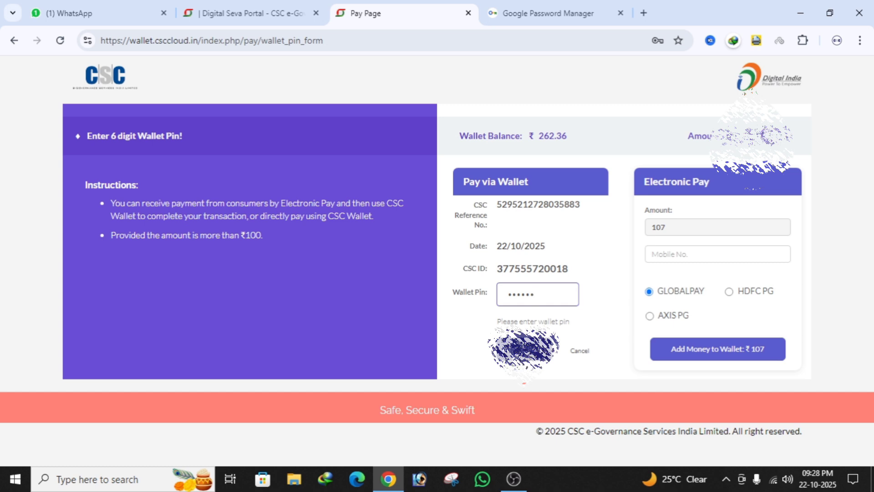
pyautogui.click(517, 354)
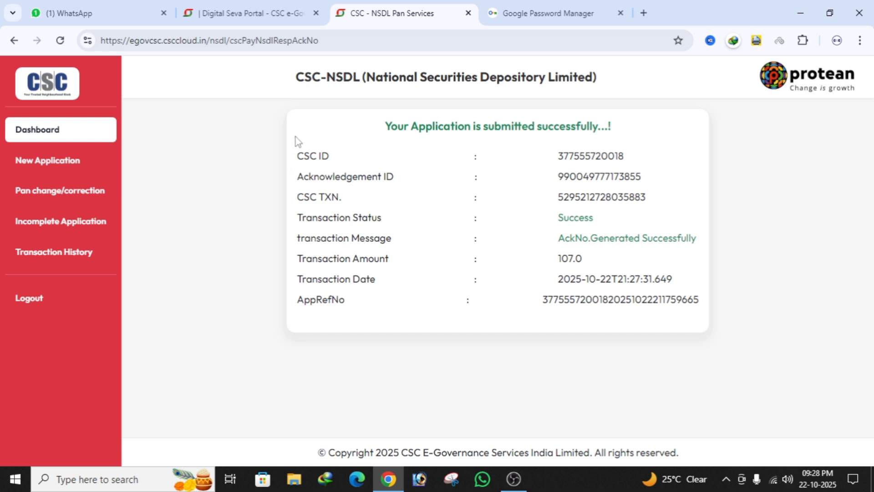
# Switch to Gmail and open the newest PAN Application acknowledgement e-mail from PROTEAN.
pyautogui.click(548, 8)
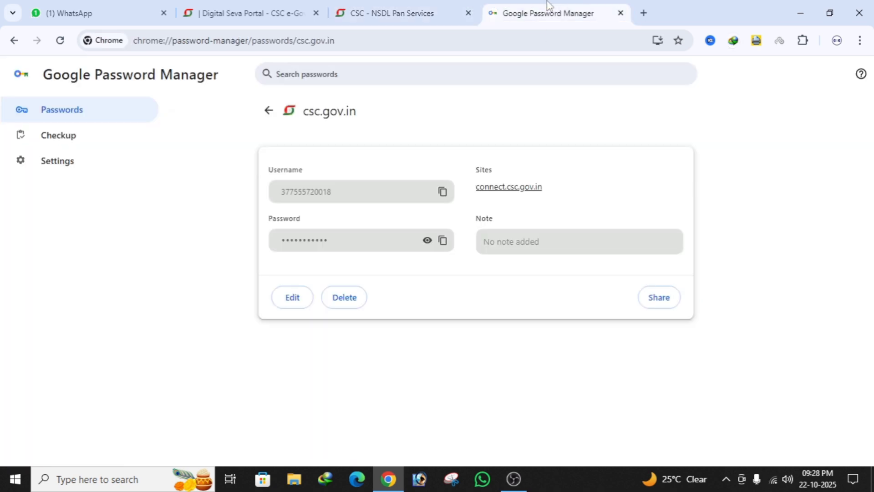
pyautogui.click(310, 39)
pyautogui.write('GMAIL')
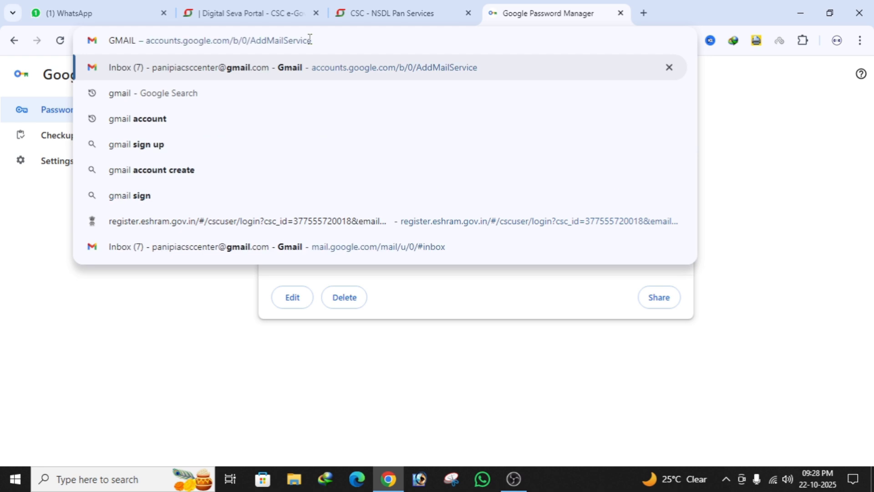
pyautogui.press('Return')
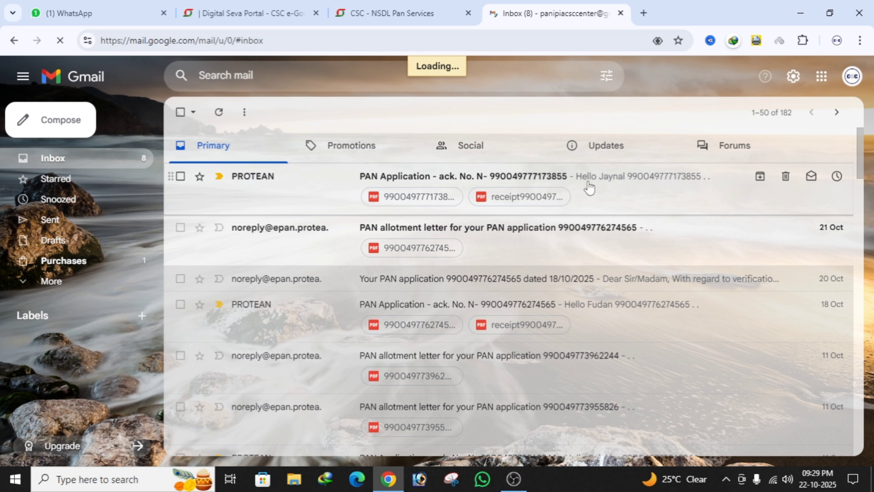
pyautogui.click(616, 194)
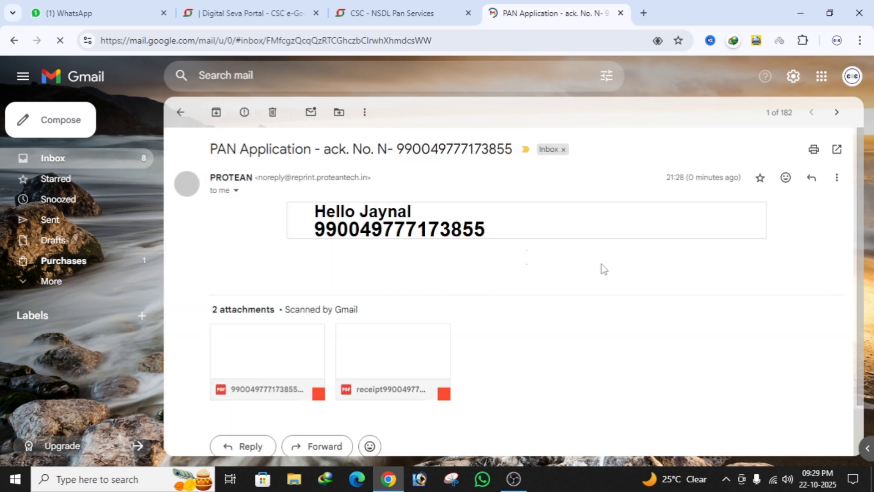
# Open the encrypted signedFinal PDF attached to the e-mail and unlock it with the PDF password.
pyautogui.scroll(-1, 309, 328)
pyautogui.scroll(-10, 302, 326)
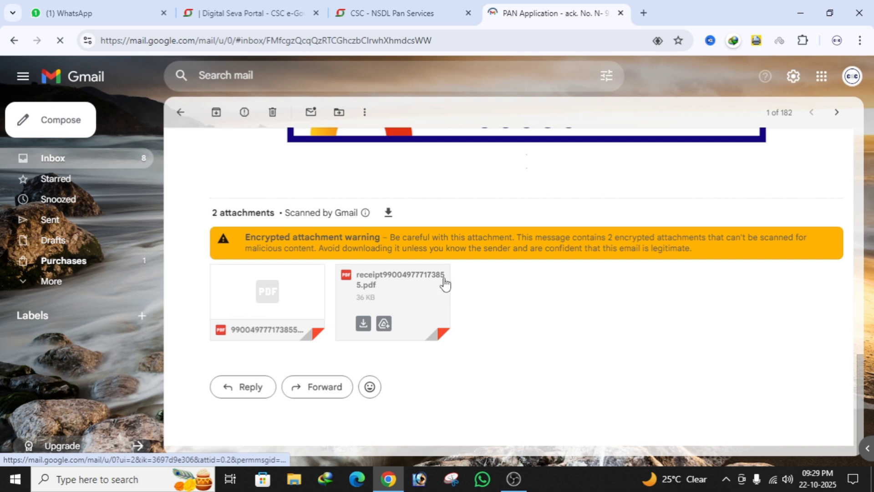
pyautogui.click(256, 301)
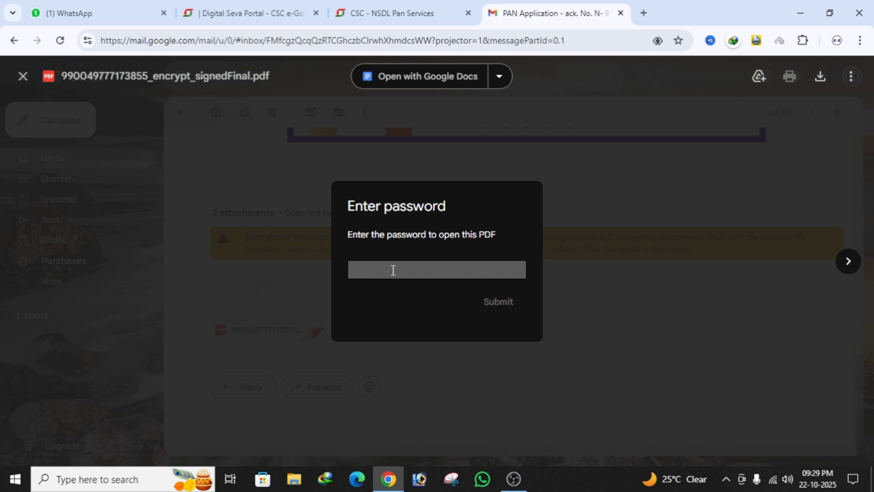
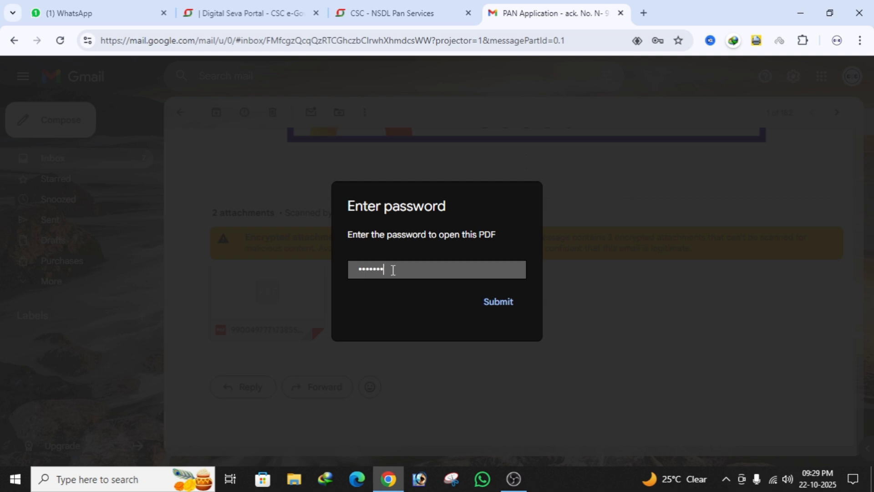
pyautogui.press('Return')
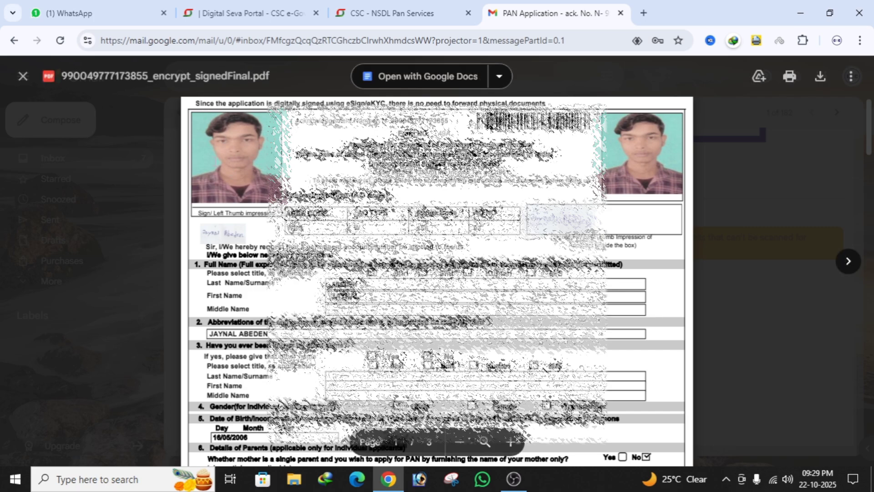
# Examine the signed PAN application PDF from the applicant's details and photos through to the attached Aadhaar document.
pyautogui.scroll(-7, 437, 274)
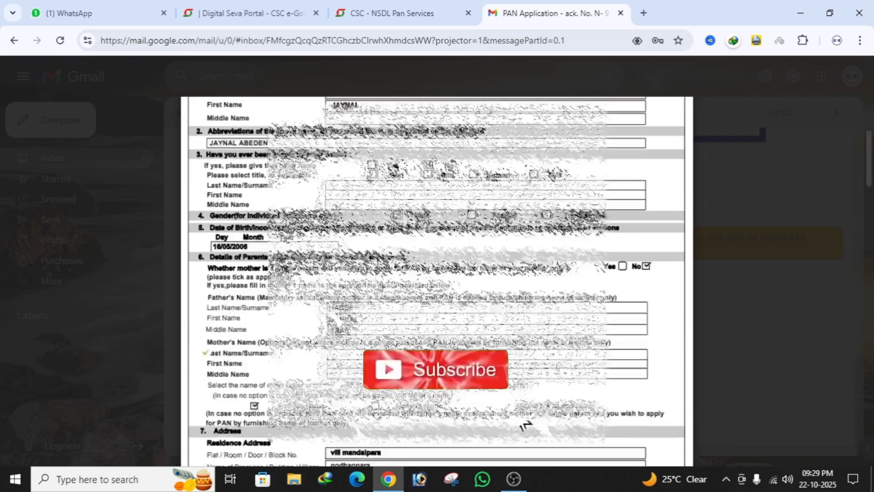
pyautogui.scroll(7, 438, 273)
pyautogui.scroll(-6, 437, 273)
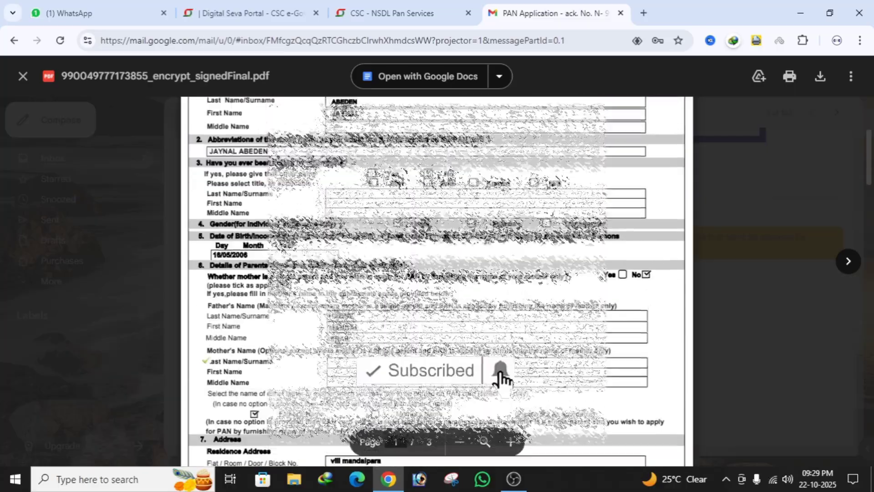
pyautogui.scroll(6, 437, 273)
pyautogui.scroll(-15, 647, 399)
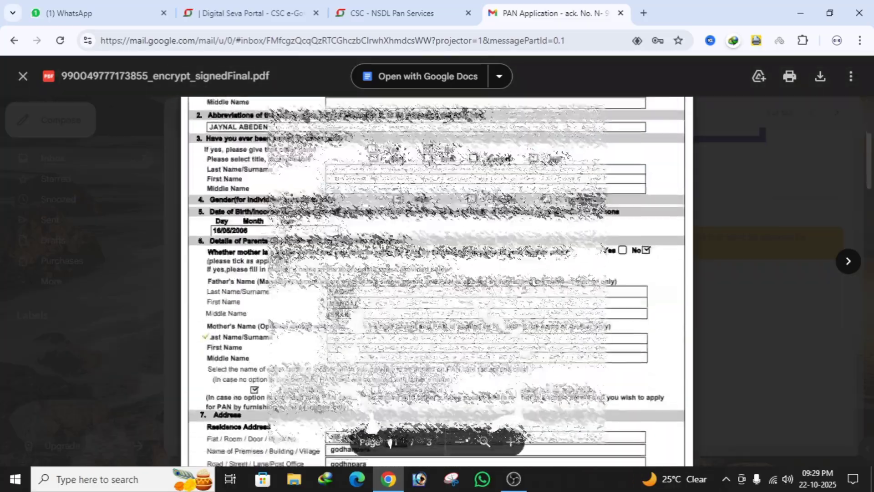
pyautogui.scroll(-10, 648, 399)
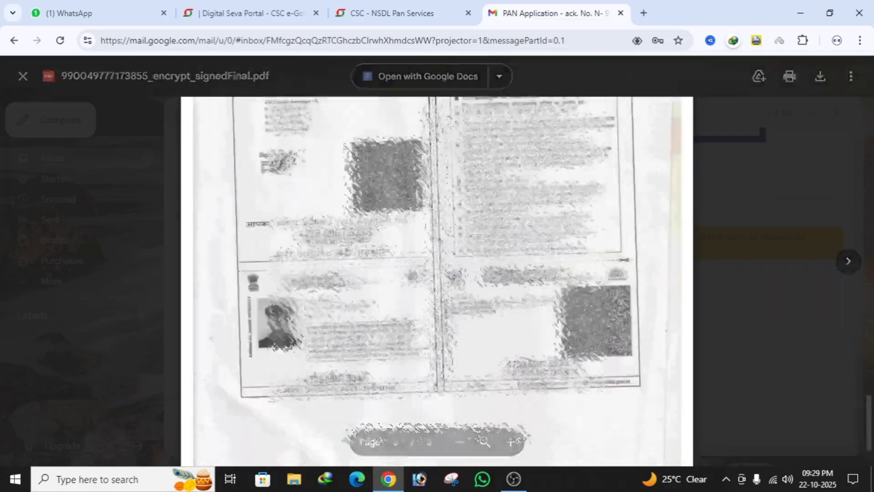
pyautogui.scroll(20, 335, 340)
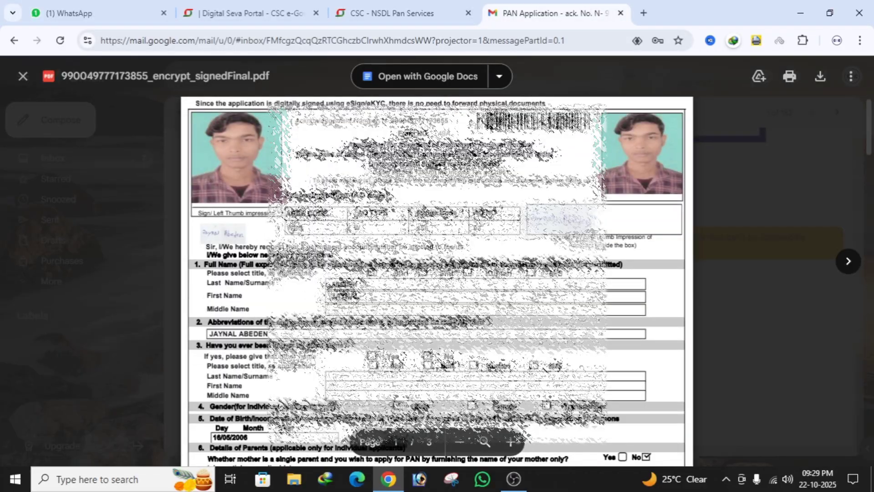
pyautogui.scroll(-20, 437, 274)
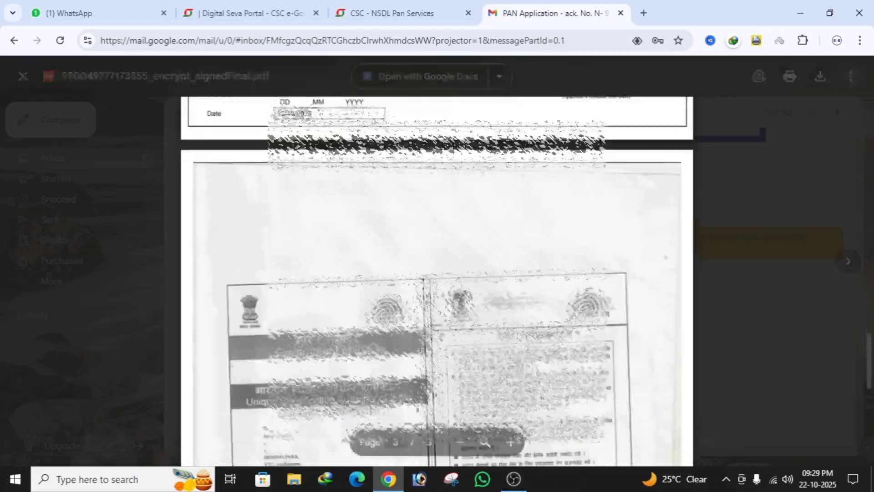